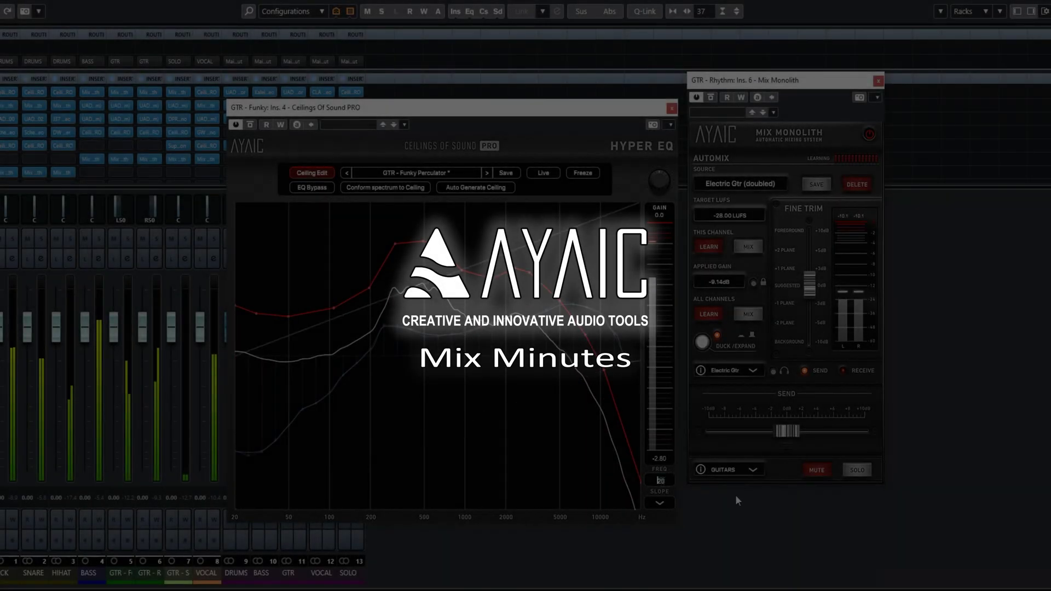
# Pull channel 31's fader down and assign the right chorus guitar to the VrbyLk group.
pyautogui.click(313, 174)
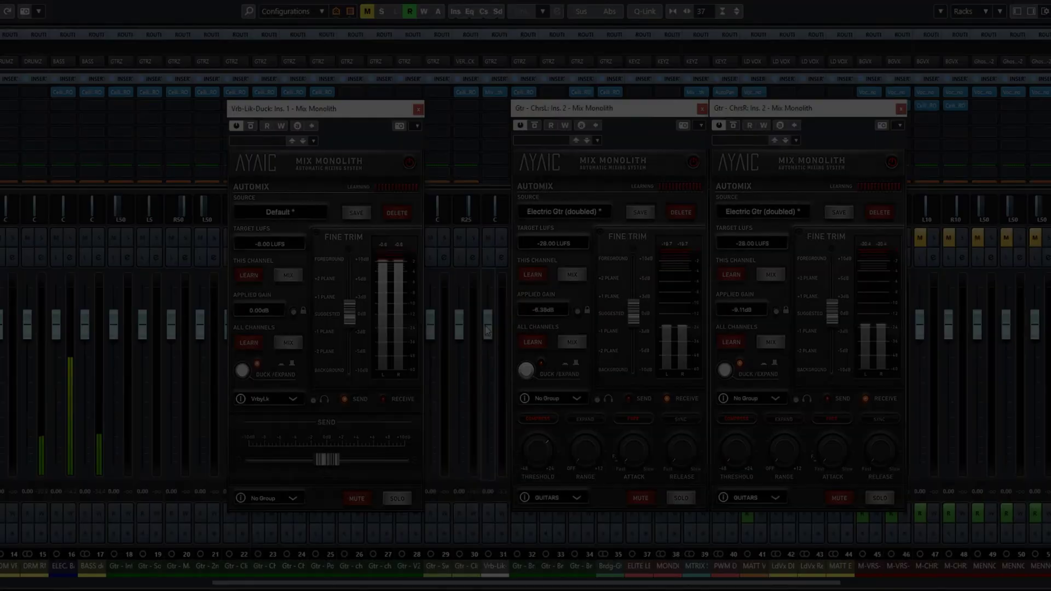
pyautogui.moveTo(488, 330); pyautogui.dragTo(487, 534)
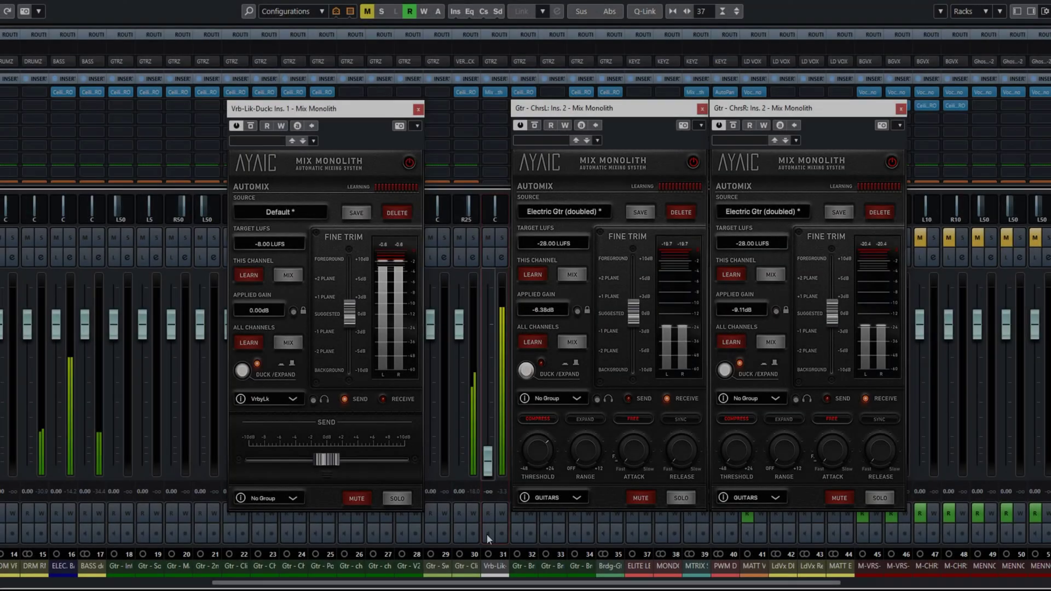
pyautogui.click(726, 399)
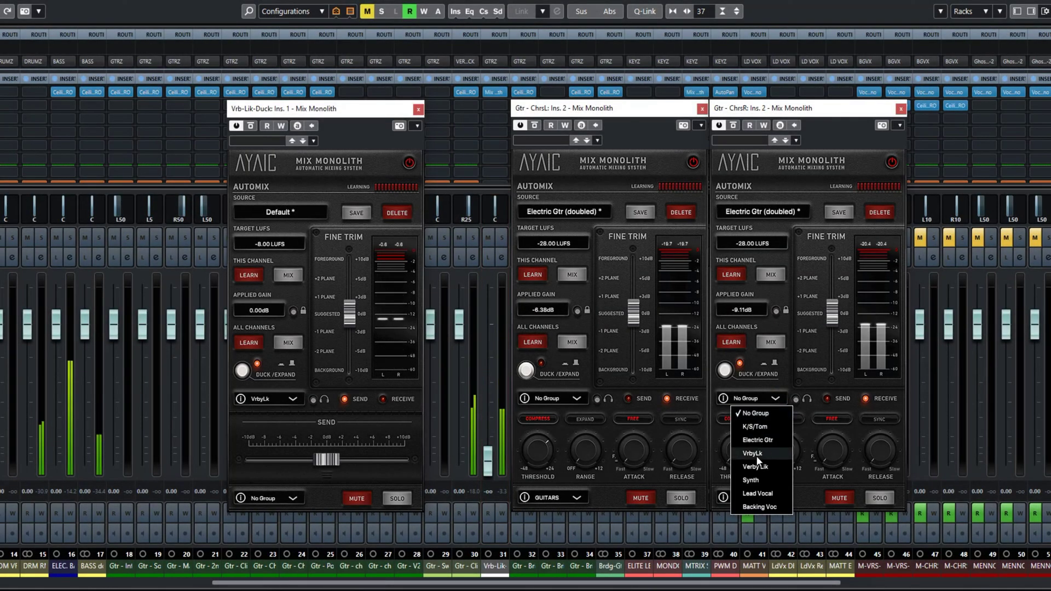
pyautogui.click(744, 439)
# Set ducking threshold to -12.6 dB and range to 1.4 dB, with synced timing and 1/16 release.
pyautogui.moveTo(739, 419); pyautogui.dragTo(740, 385)
pyautogui.moveTo(789, 454); pyautogui.dragTo(790, 442)
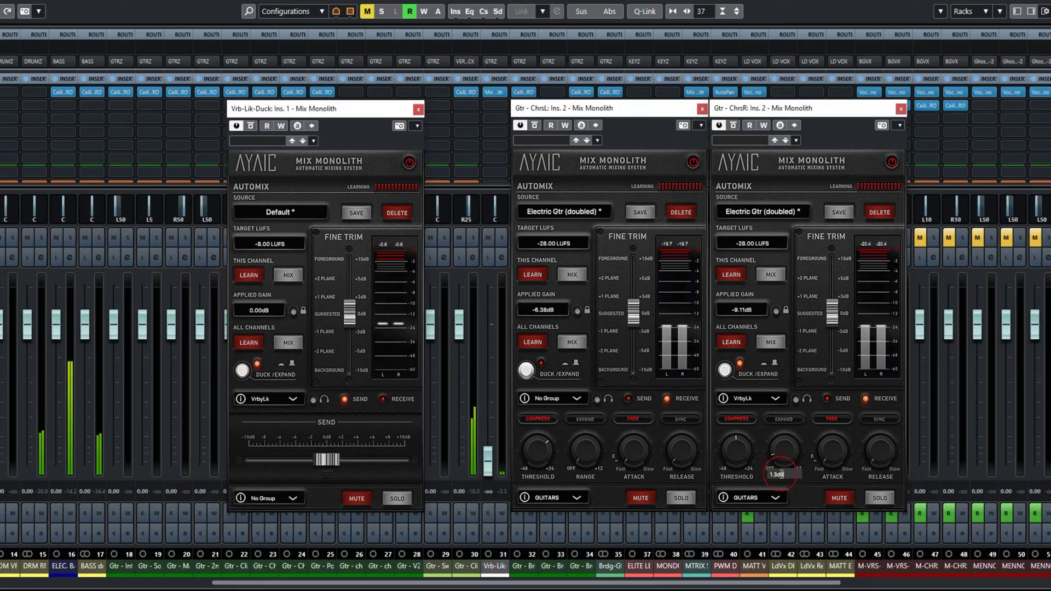
pyautogui.click(830, 420)
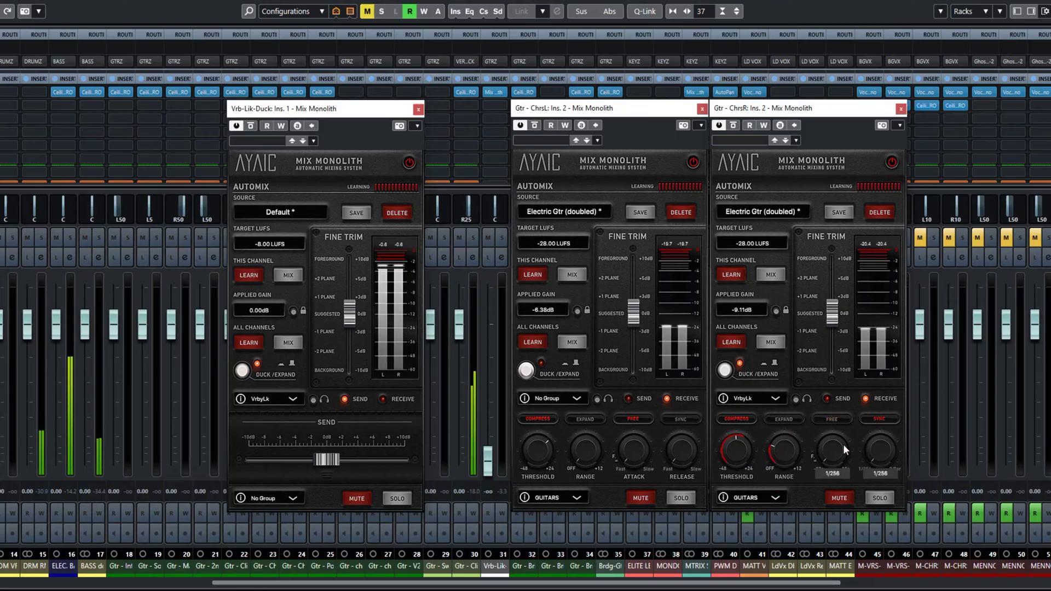
pyautogui.moveTo(887, 446); pyautogui.dragTo(877, 421)
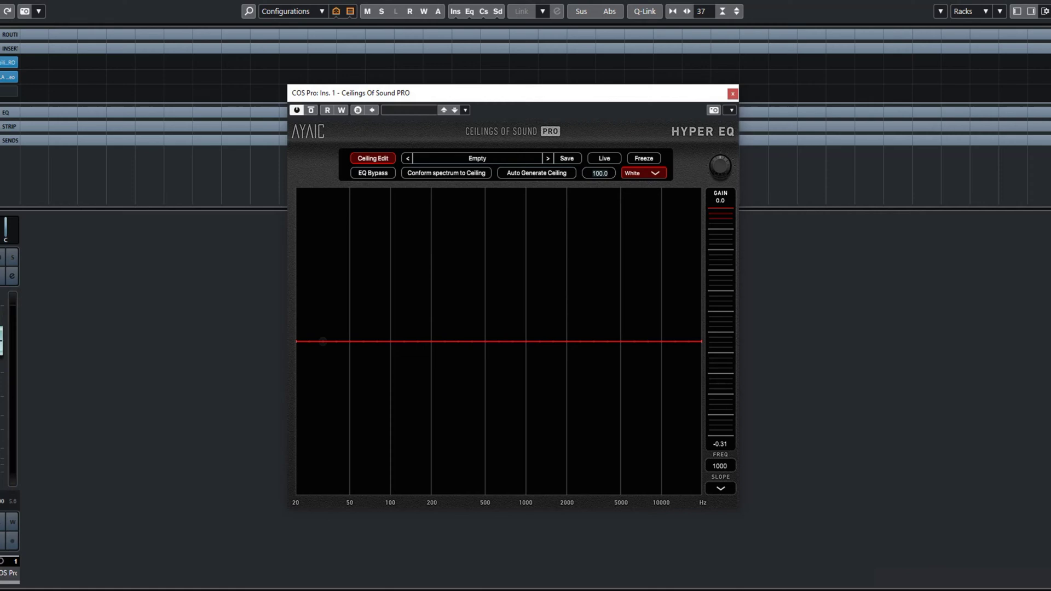
# Start playback so the analyzer displays the track's live spectrum.
pyautogui.press('space')
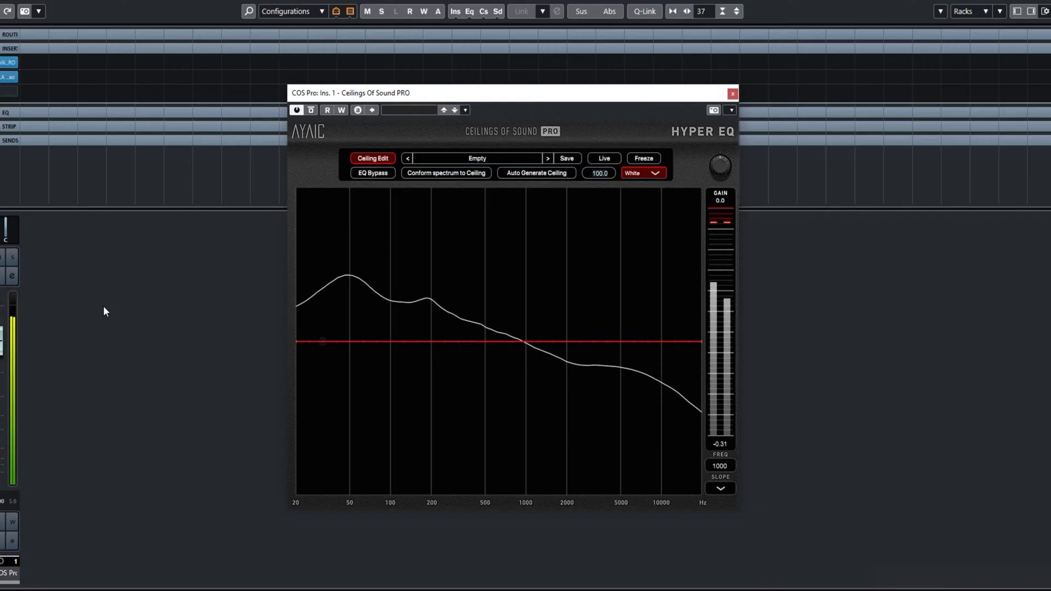
# Auto-generate a ceiling curve from the spectrum and freeze the spectrum display.
pyautogui.click(535, 172)
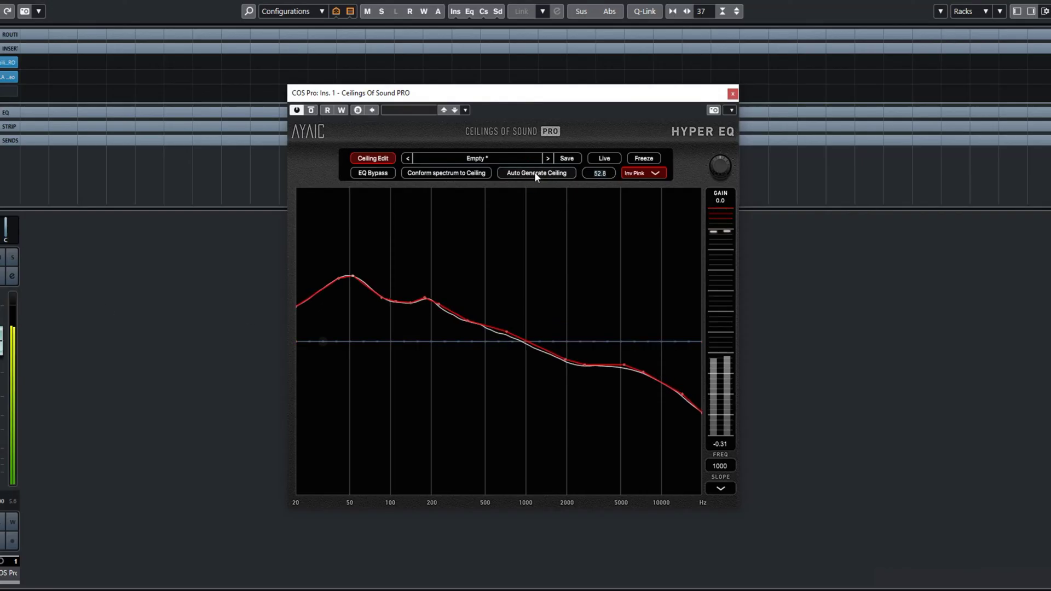
pyautogui.click(644, 159)
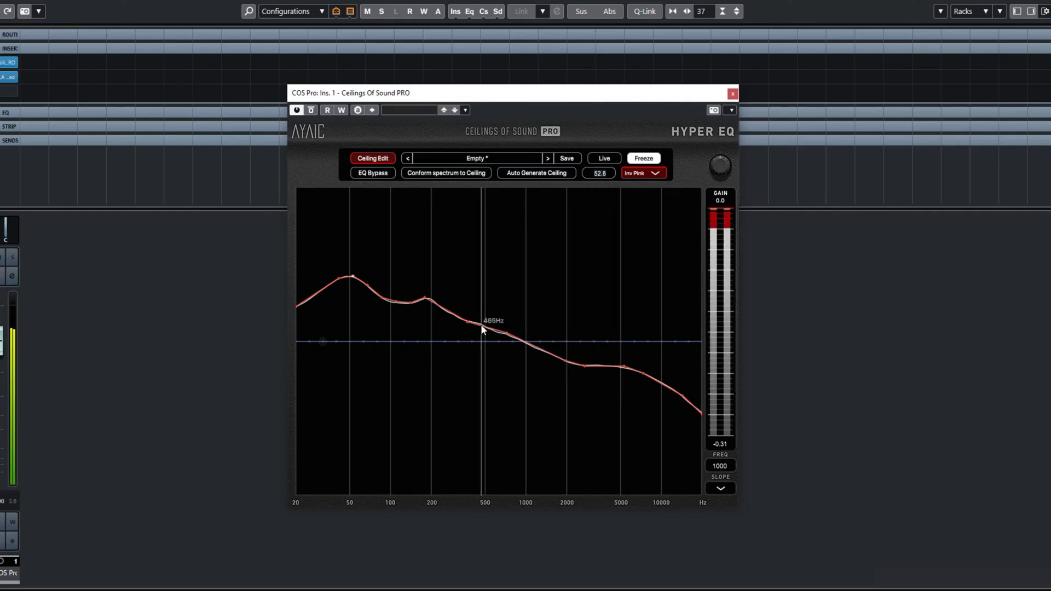
# Move ceiling points down: 371 Hz to about 353 Hz, 720 Hz to 625 Hz, 2711 Hz to 2500 Hz.
pyautogui.click(465, 323)
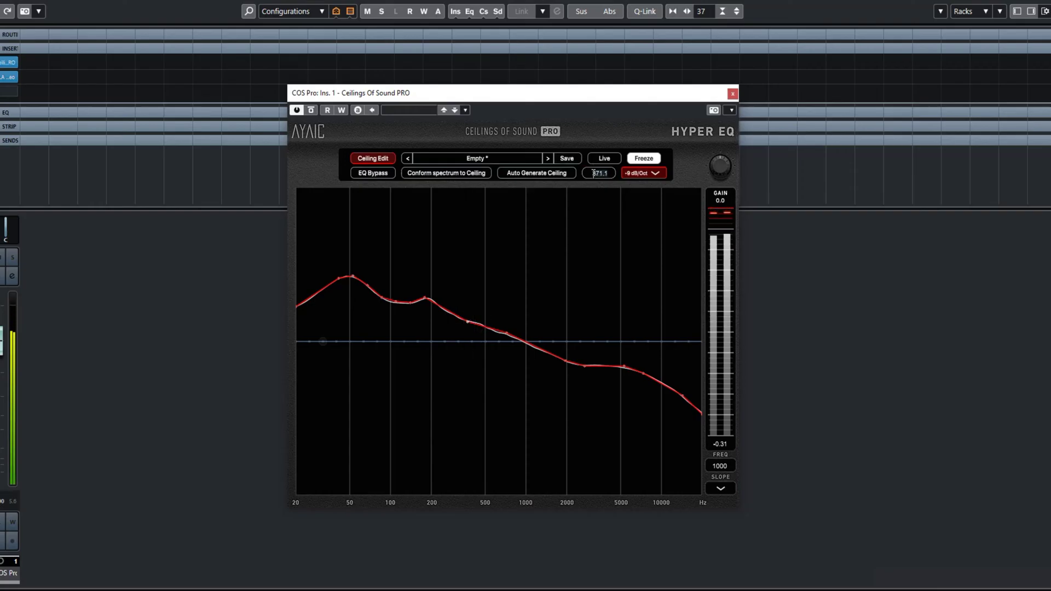
pyautogui.moveTo(593, 173); pyautogui.dragTo(592, 176)
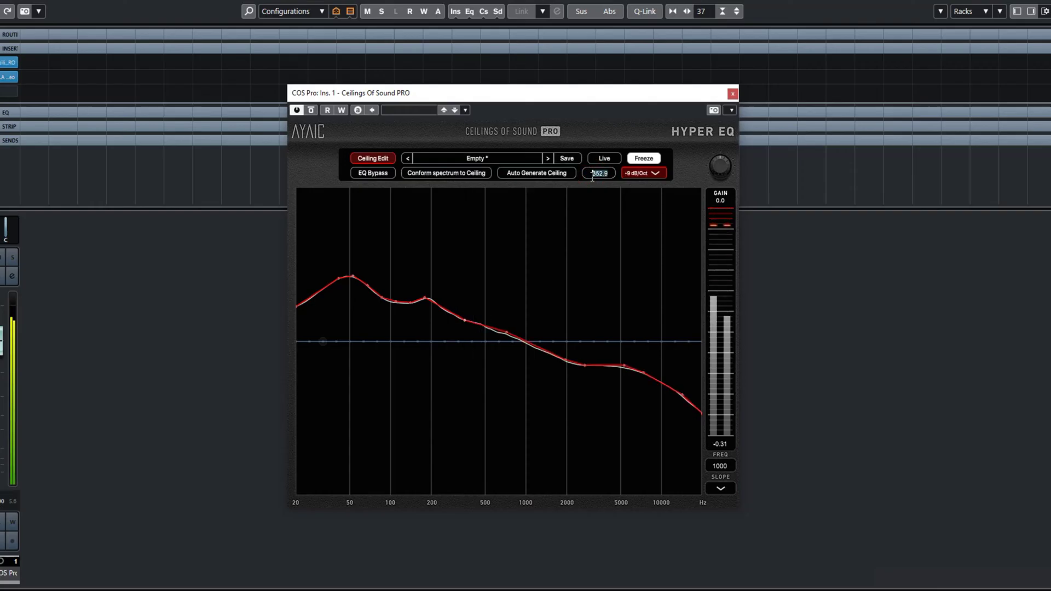
pyautogui.click(509, 333)
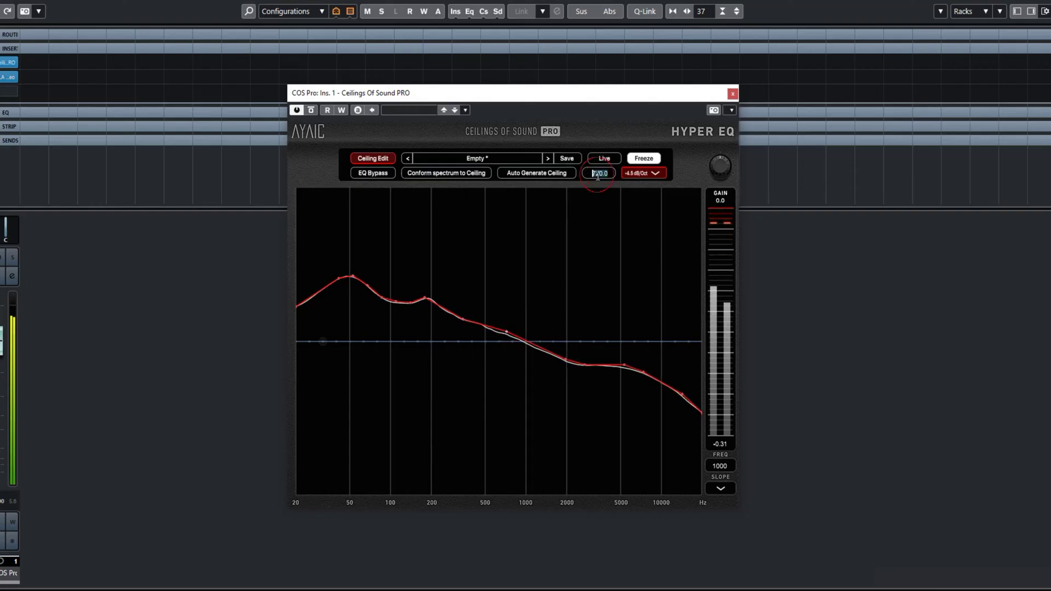
pyautogui.moveTo(597, 174); pyautogui.dragTo(596, 184)
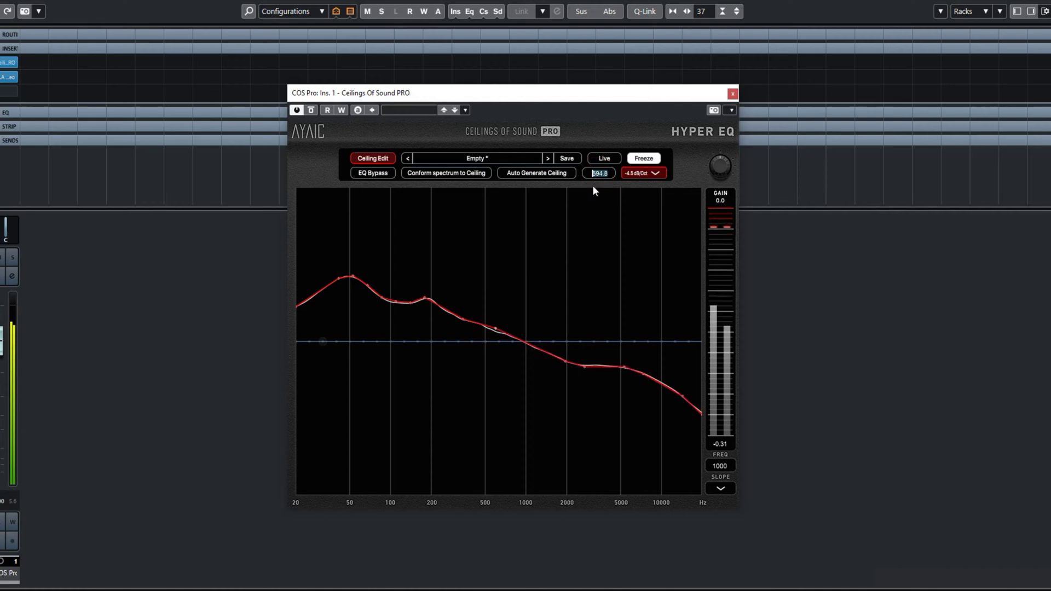
pyautogui.click(585, 367)
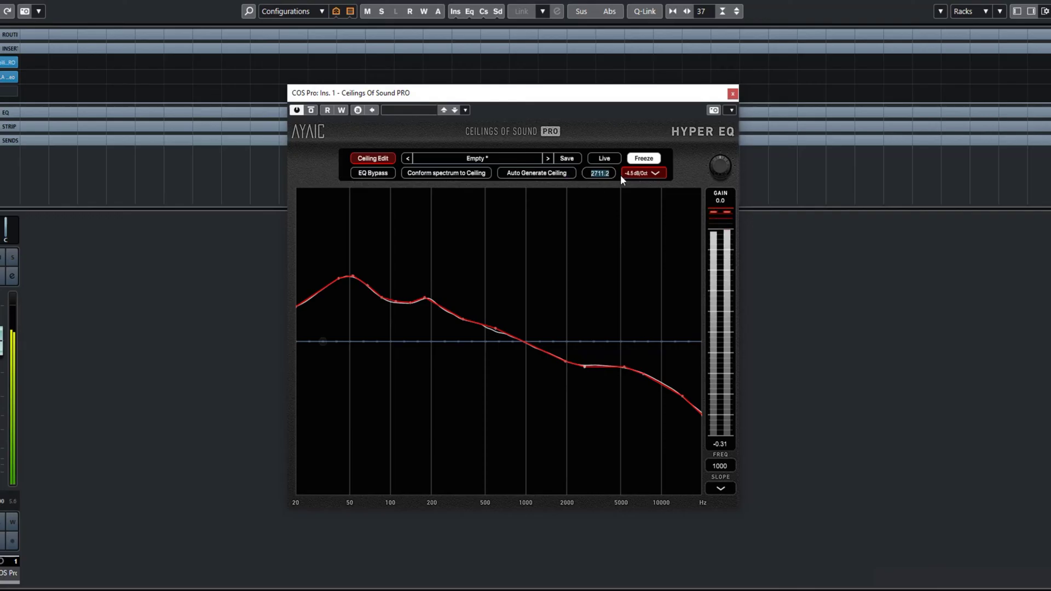
pyautogui.moveTo(604, 174); pyautogui.dragTo(603, 179)
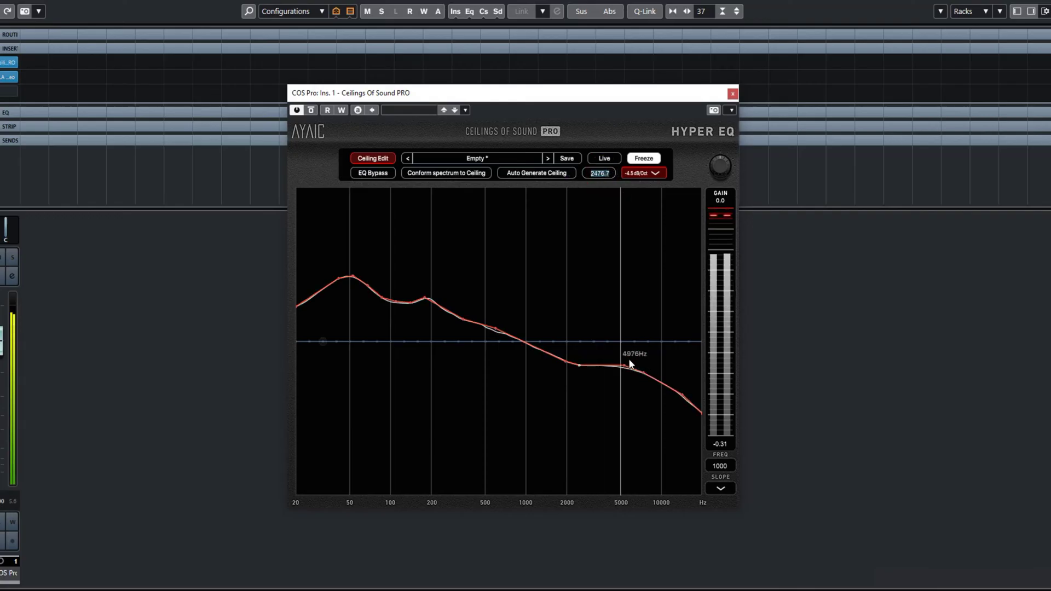
# Adjust the ceiling points near 5.3 kHz and 178 Hz, and nudge the 300 Hz point to about 302 Hz.
pyautogui.click(644, 371)
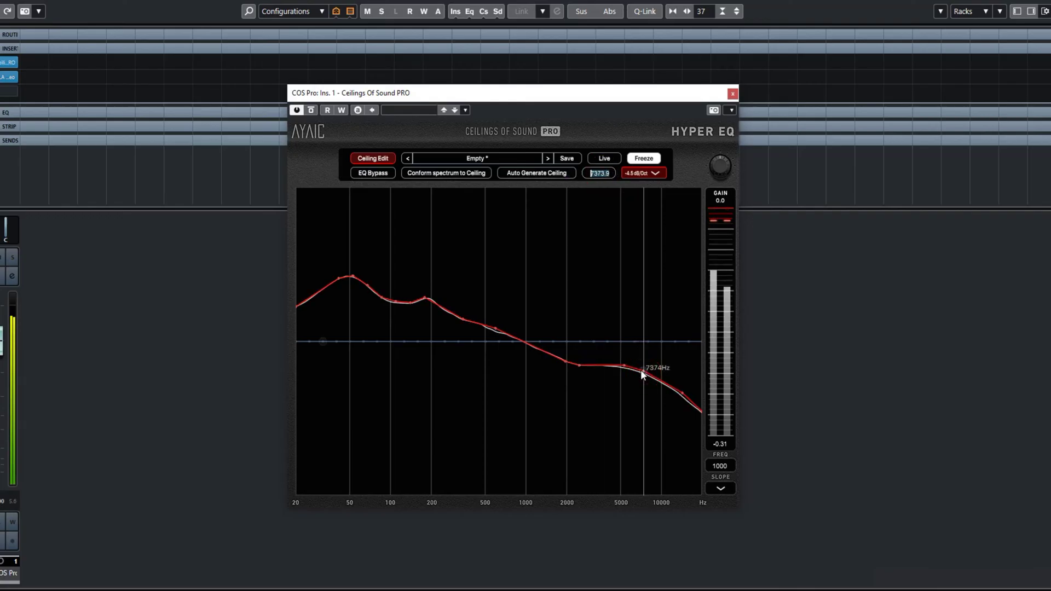
pyautogui.click(624, 365)
pyautogui.click(603, 171)
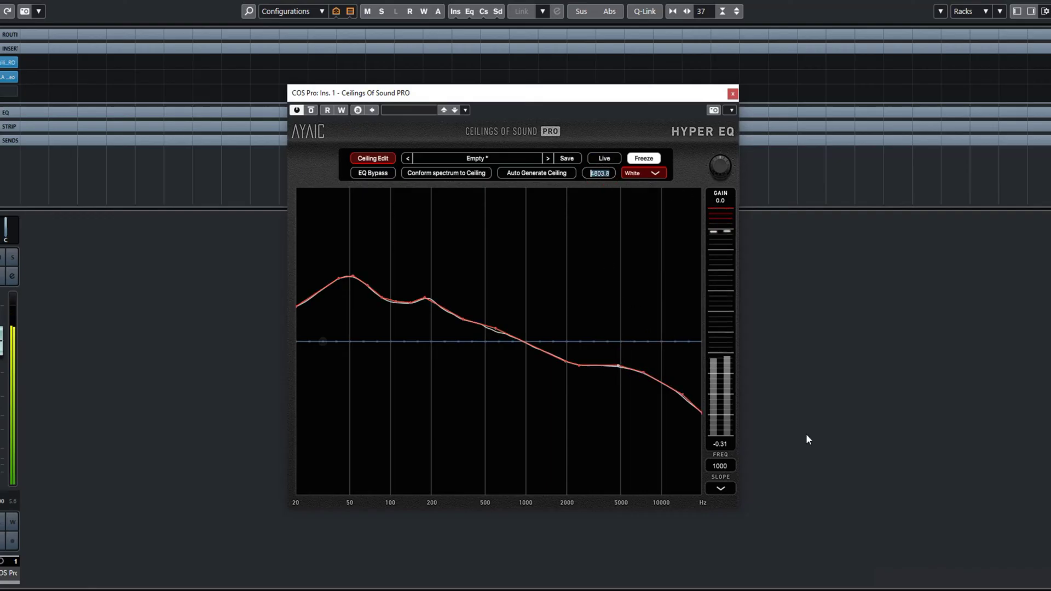
pyautogui.click(425, 297)
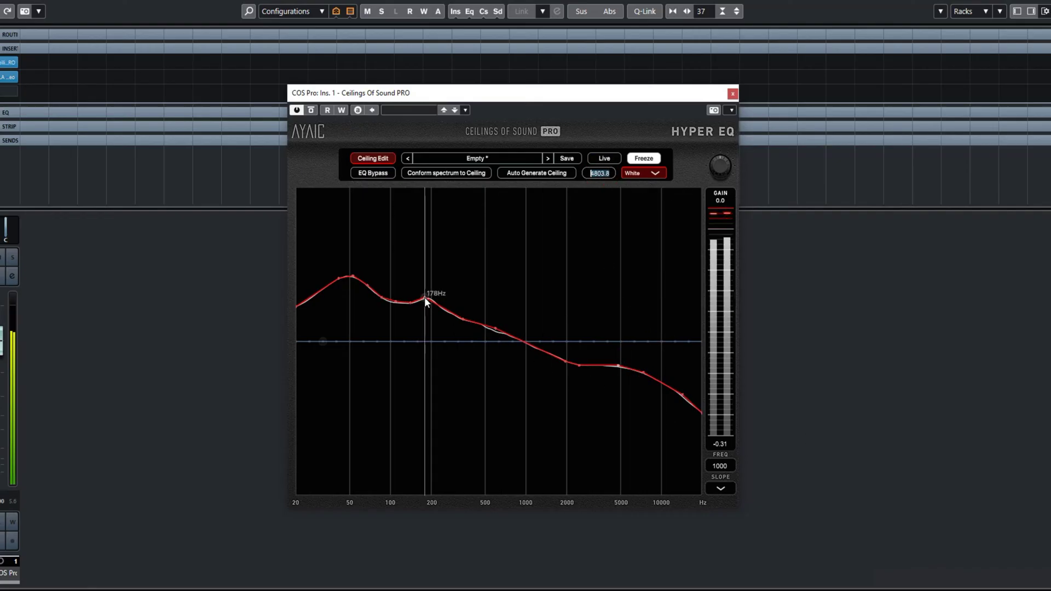
pyautogui.scroll(1, 598, 171)
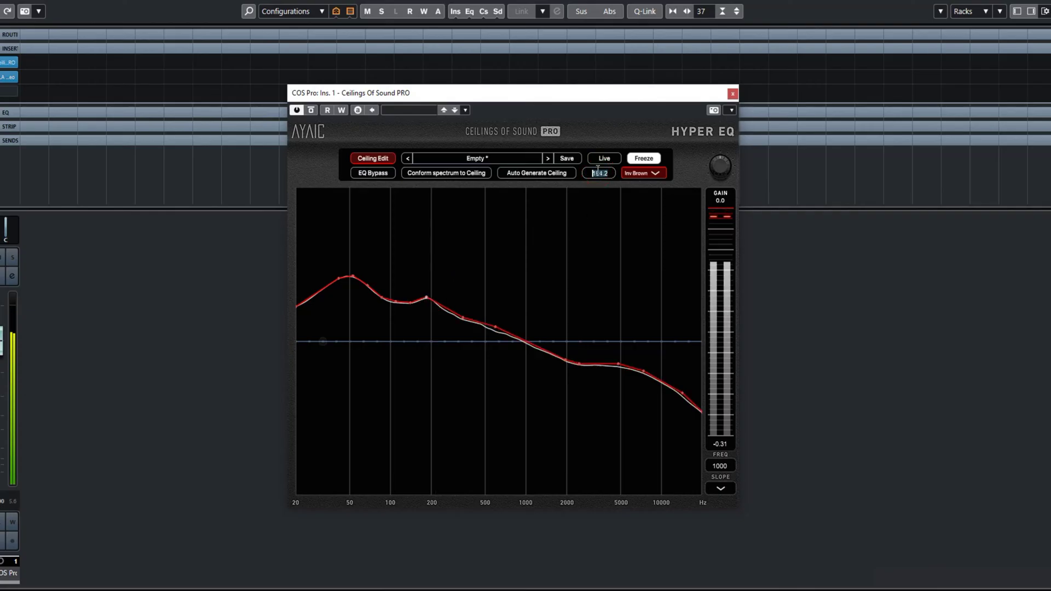
pyautogui.click(455, 316)
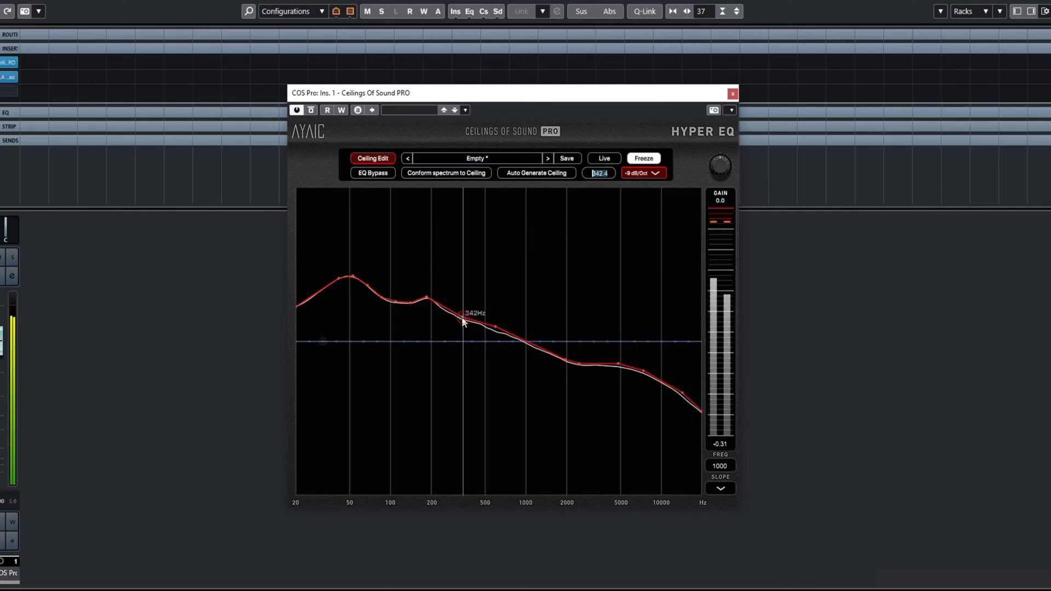
pyautogui.moveTo(454, 316); pyautogui.dragTo(456, 318)
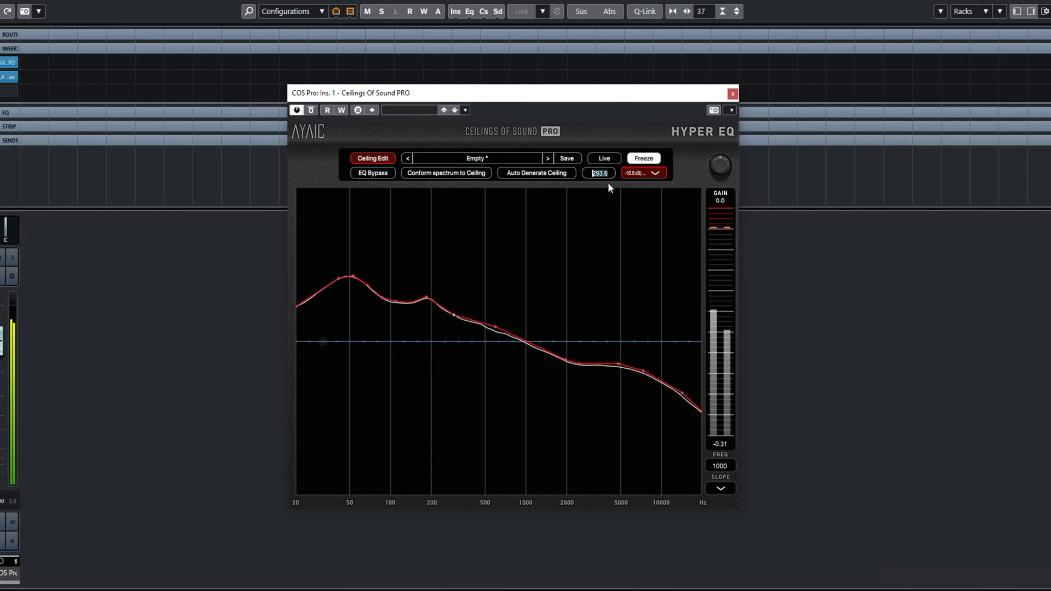
pyautogui.scroll(1, 606, 172)
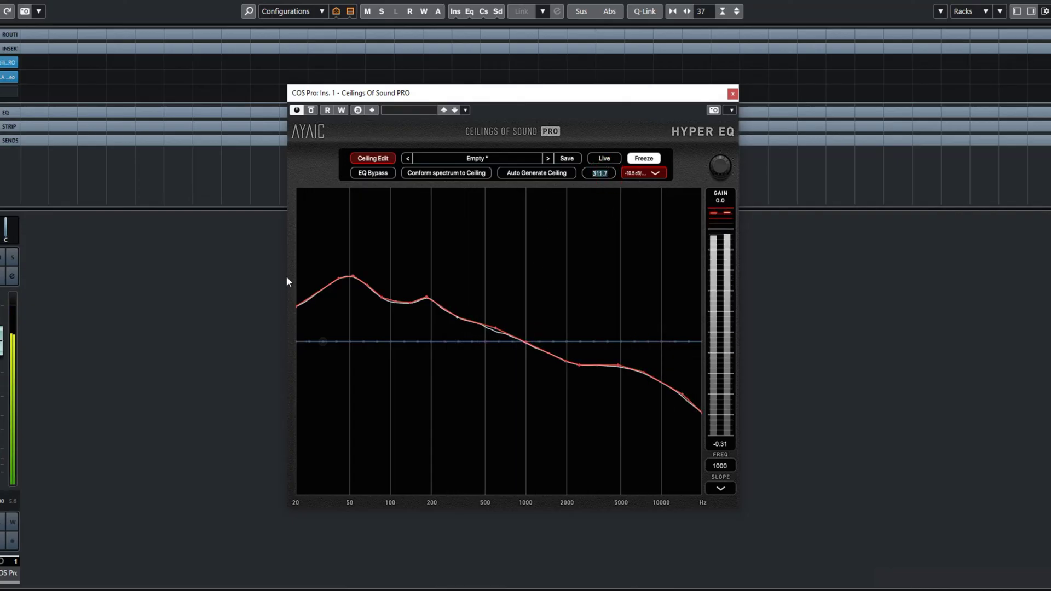
pyautogui.click(446, 177)
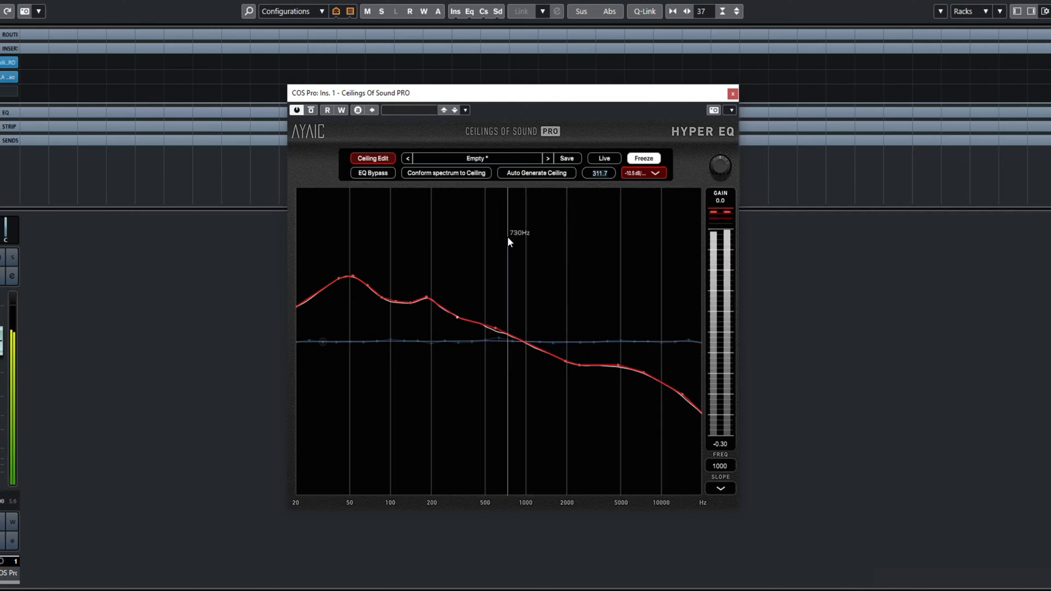
# Unfreeze the spectrum display and reduce the smoothing on its trace.
pyautogui.click(639, 160)
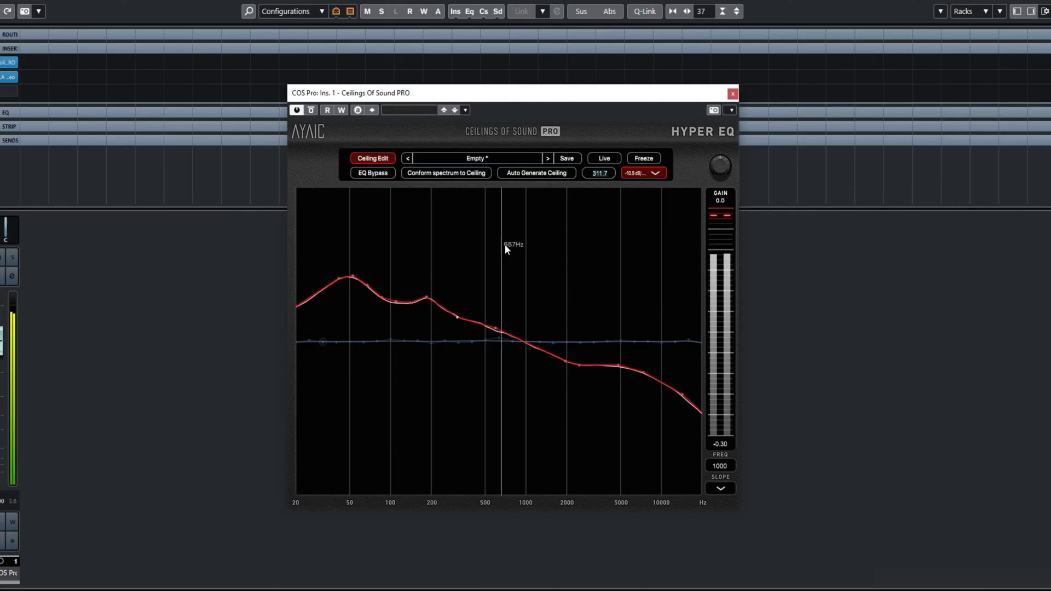
pyautogui.rightClick(508, 242)
pyautogui.click(436, 272)
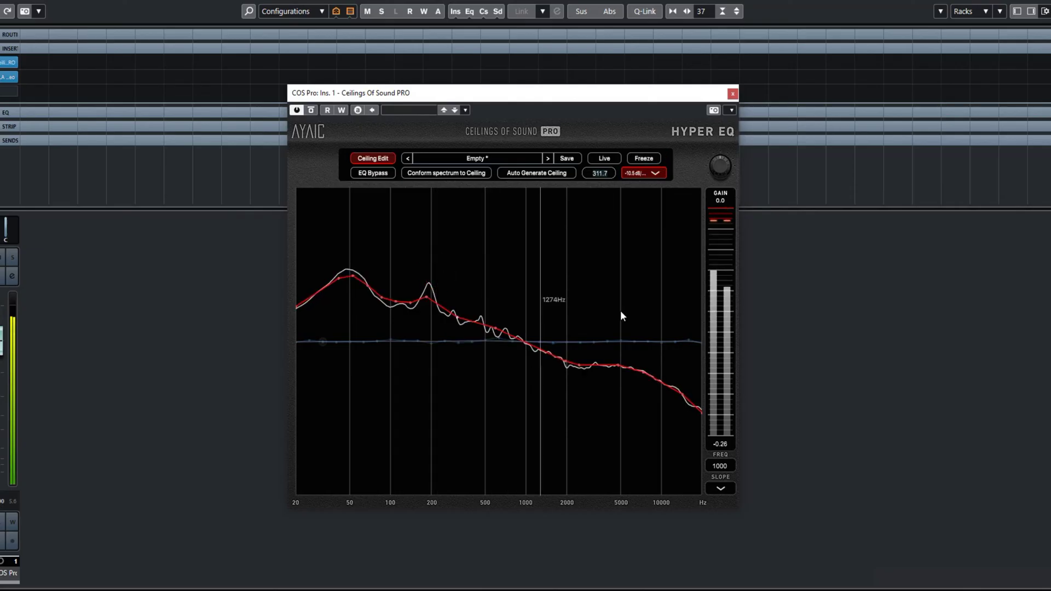
# Conform the EQ to the ceiling curve and lower the output gain to -1.0.
pyautogui.click(450, 174)
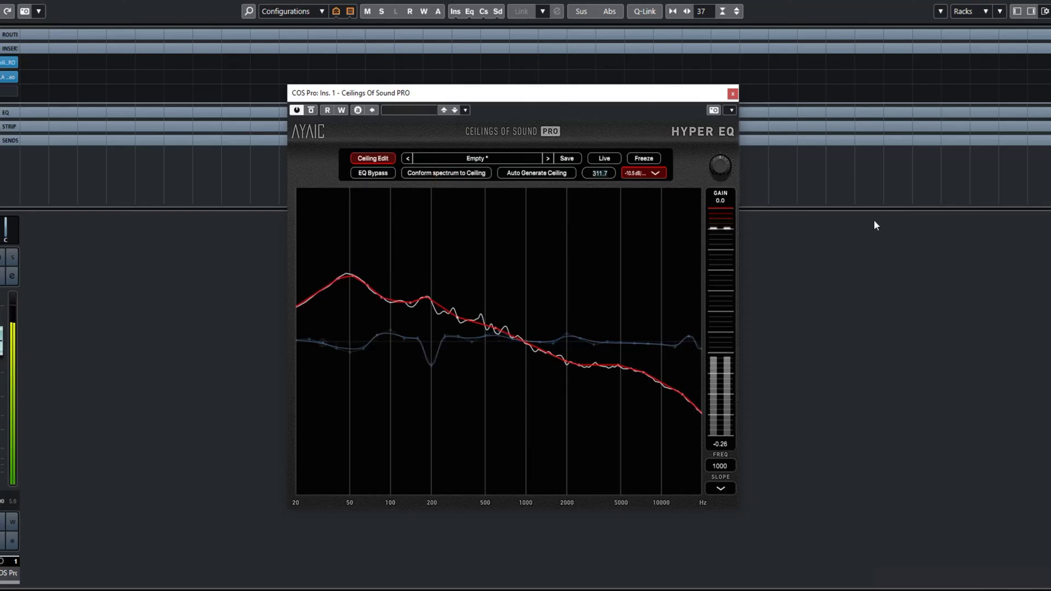
pyautogui.moveTo(720, 166); pyautogui.dragTo(720, 169)
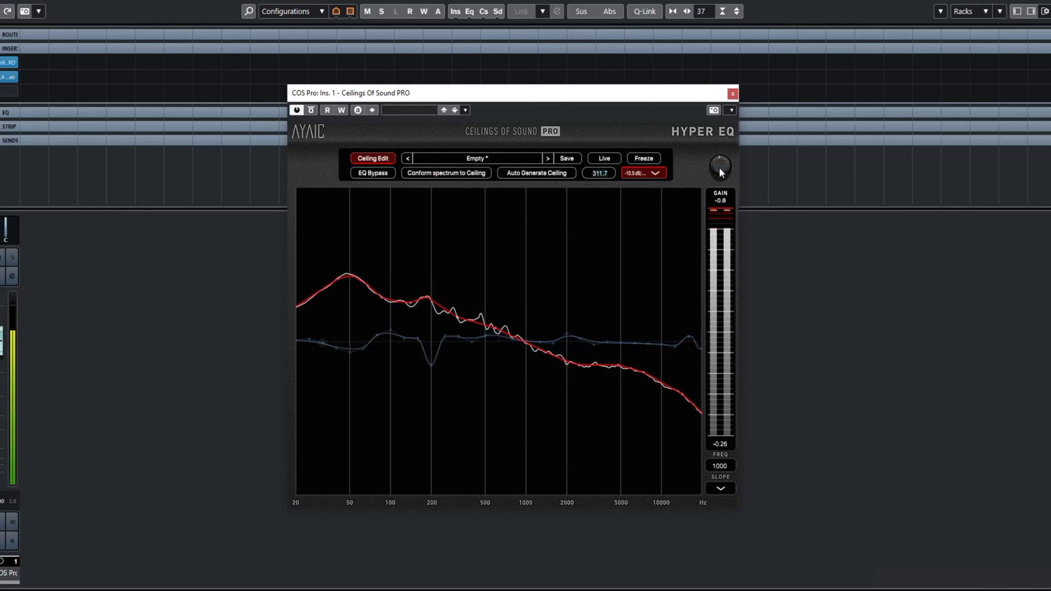
pyautogui.scroll(-1, 719, 167)
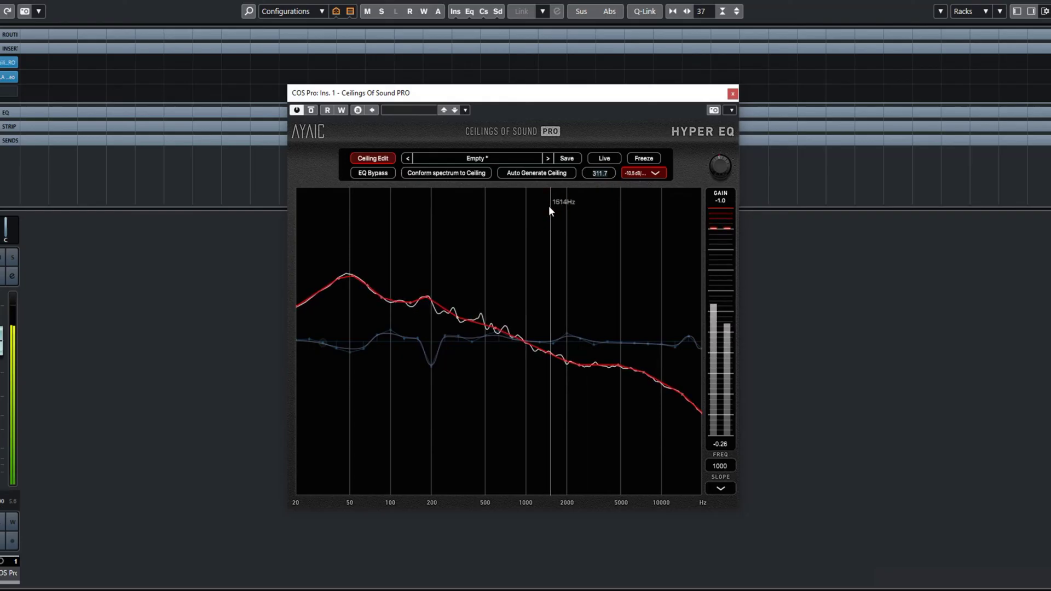
# In EQ Edit, deepen the dips near 50 and 200 Hz, cut near 300 Hz, move 407 Hz to about 493 Hz.
pyautogui.click(373, 158)
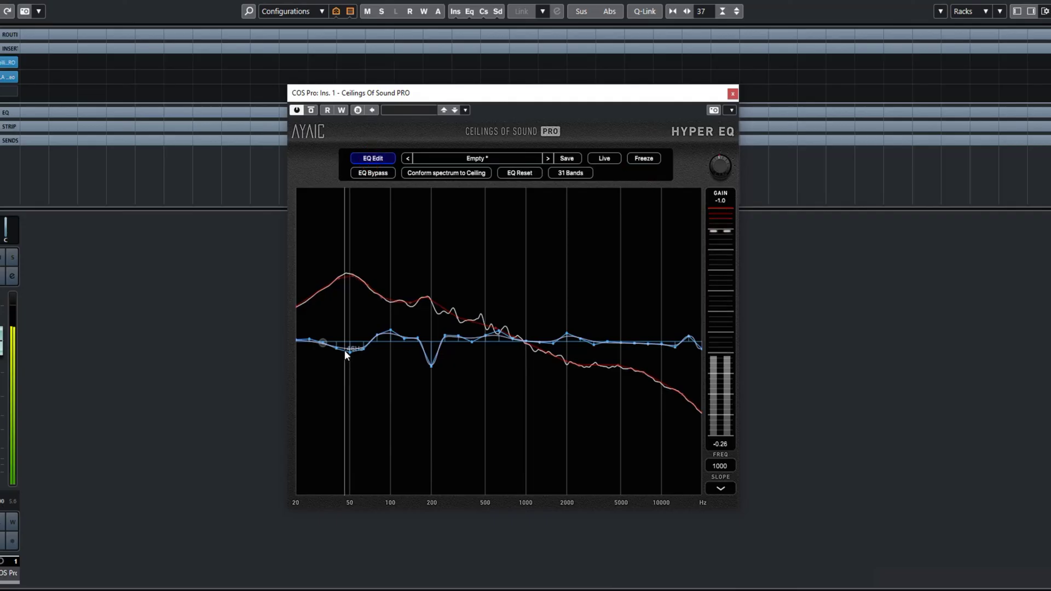
pyautogui.moveTo(348, 350); pyautogui.dragTo(348, 356)
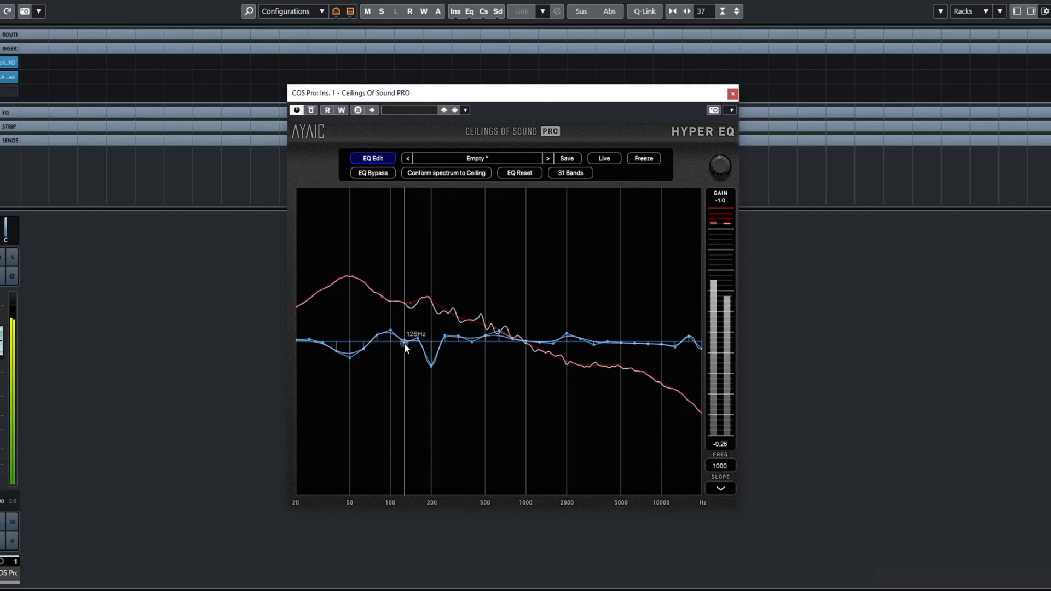
pyautogui.moveTo(430, 367); pyautogui.dragTo(430, 370)
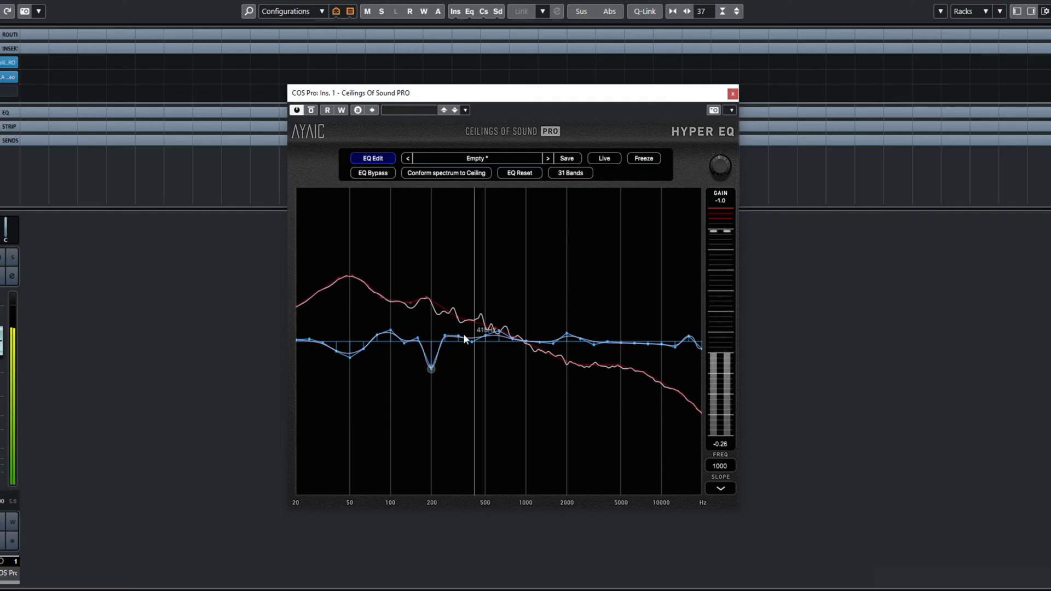
pyautogui.moveTo(457, 337); pyautogui.dragTo(472, 362)
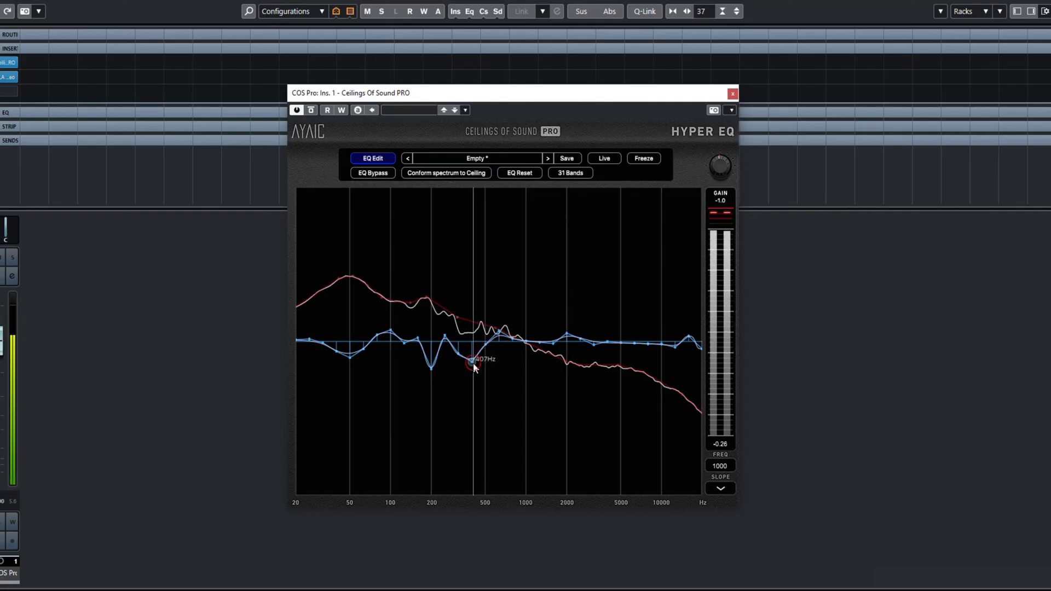
pyautogui.moveTo(473, 364); pyautogui.dragTo(485, 349)
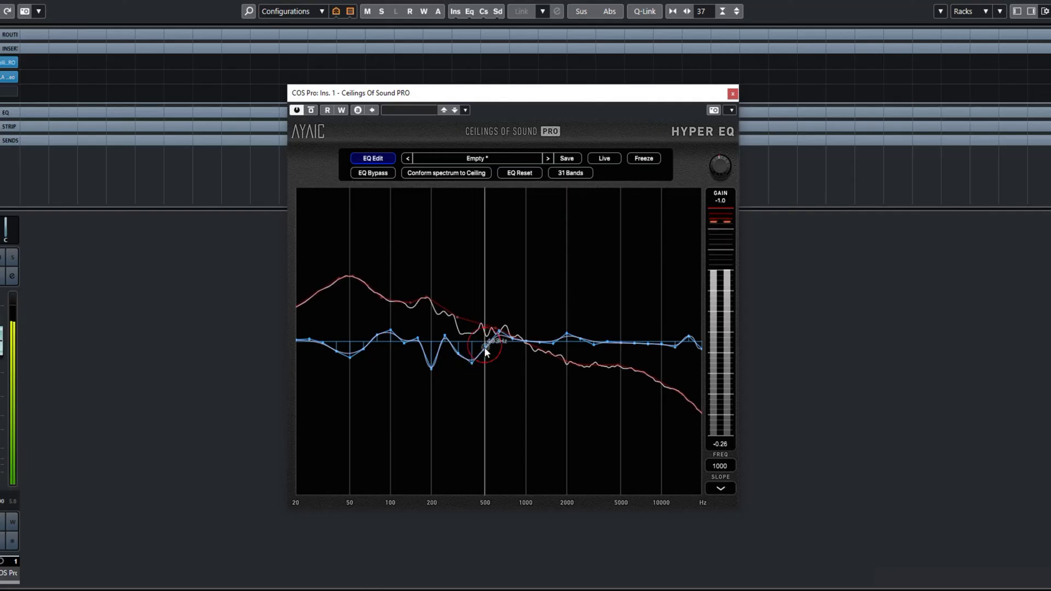
pyautogui.click(445, 336)
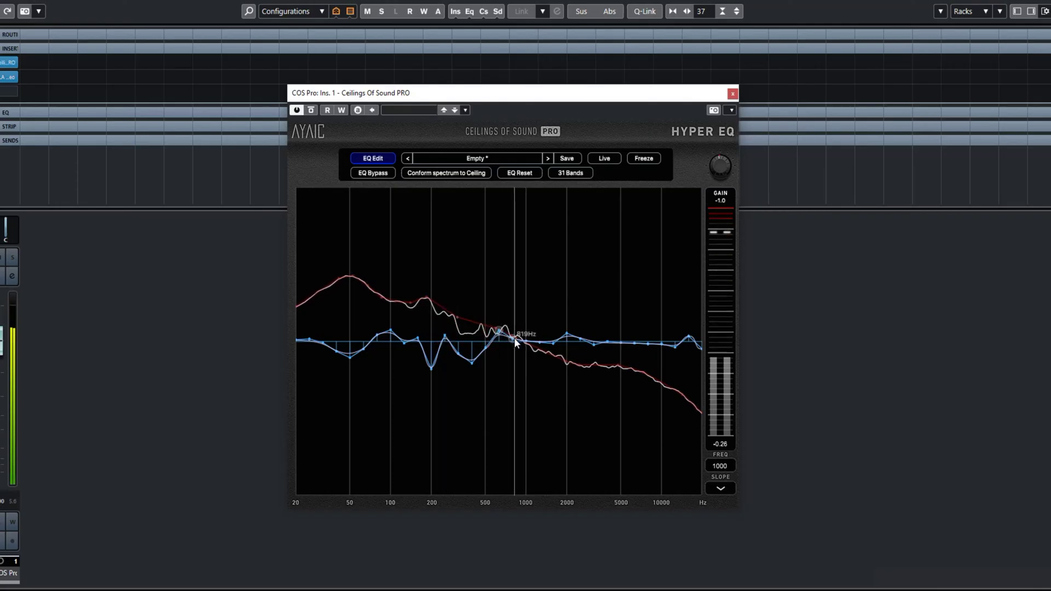
# Cut the ~800 Hz band below zero, add a small peak near 5 kHz, and lower 16 kHz slightly.
pyautogui.moveTo(513, 339); pyautogui.dragTo(512, 349)
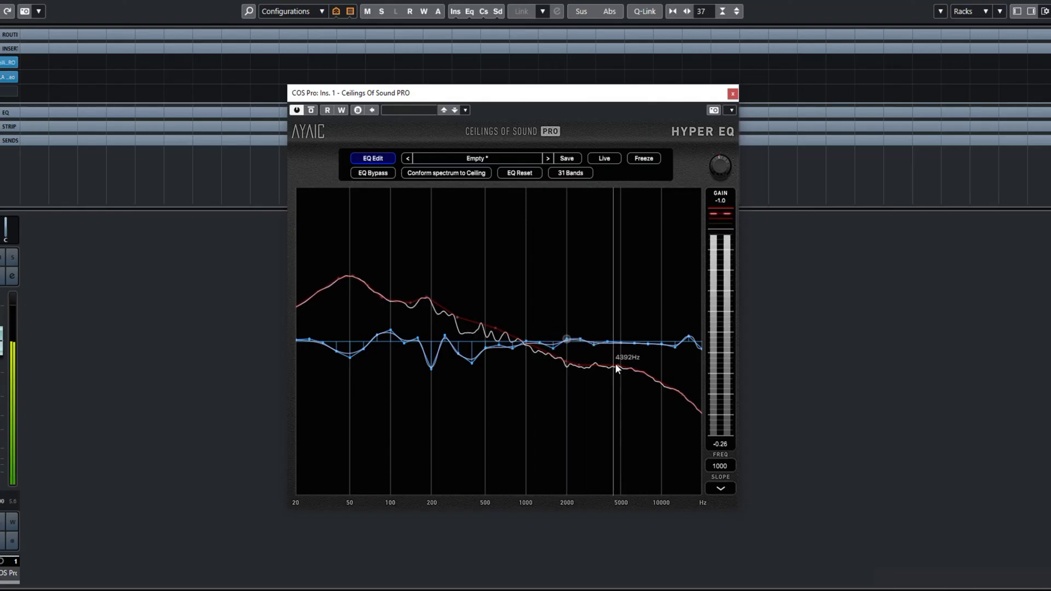
pyautogui.moveTo(588, 350)
pyautogui.mouseDown()
pyautogui.moveTo(630, 335)
pyautogui.moveTo(607, 344)
pyautogui.mouseUp()
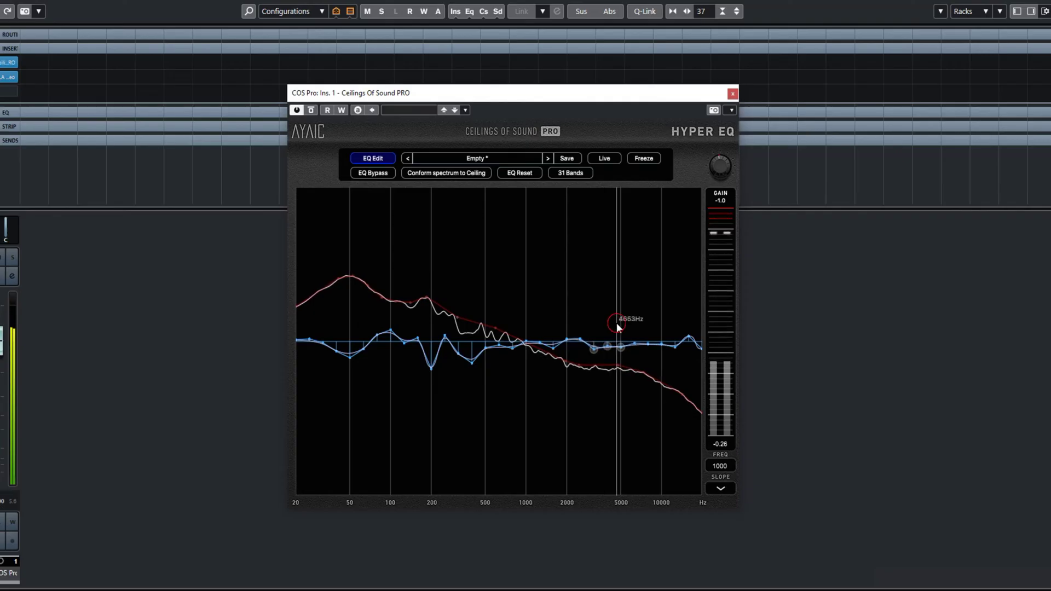
pyautogui.click(619, 325)
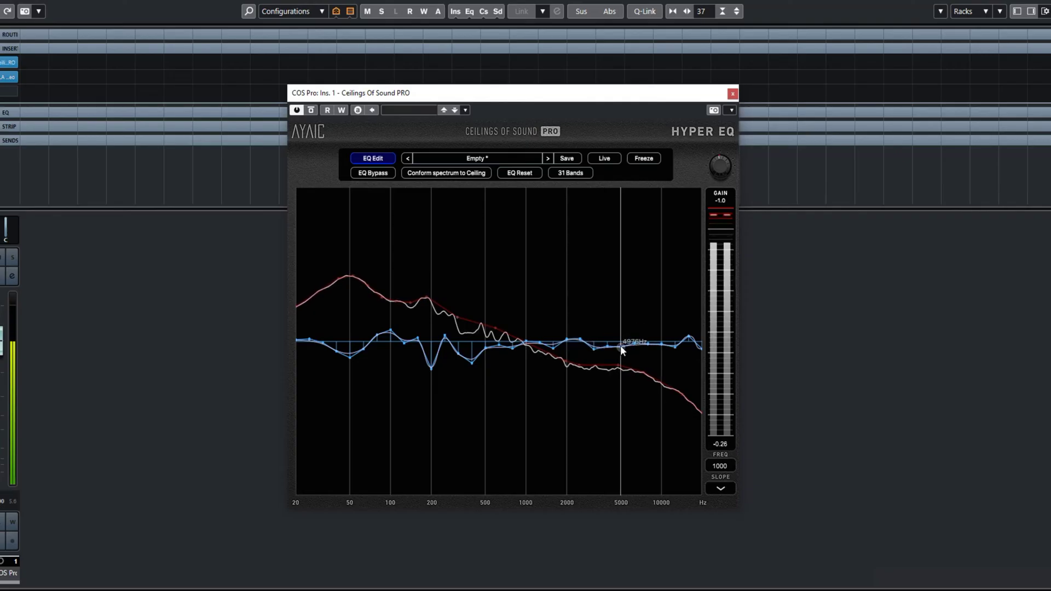
pyautogui.moveTo(621, 342); pyautogui.dragTo(621, 338)
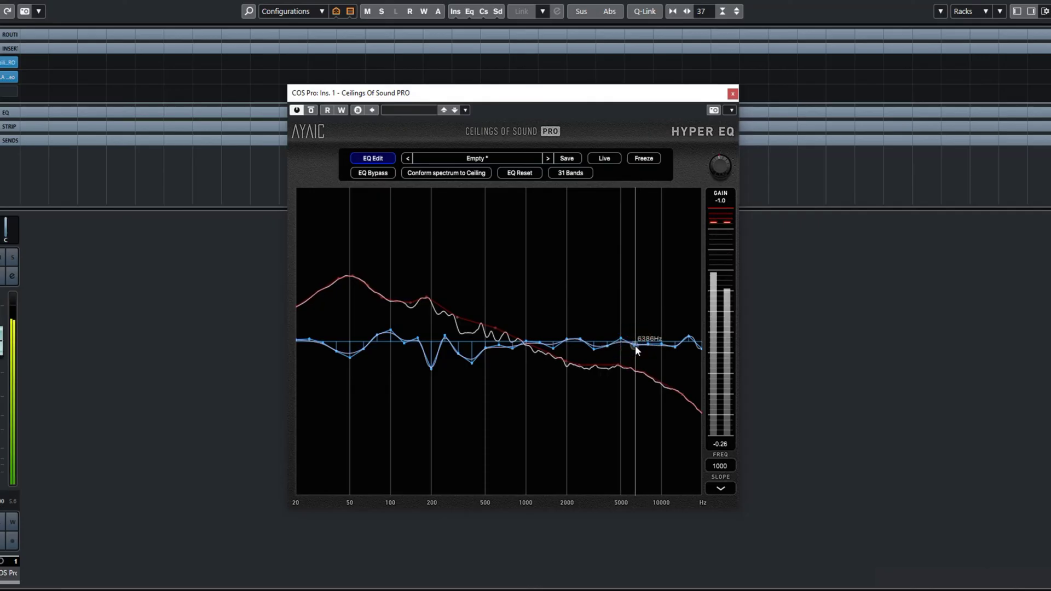
pyautogui.moveTo(689, 336); pyautogui.dragTo(689, 338)
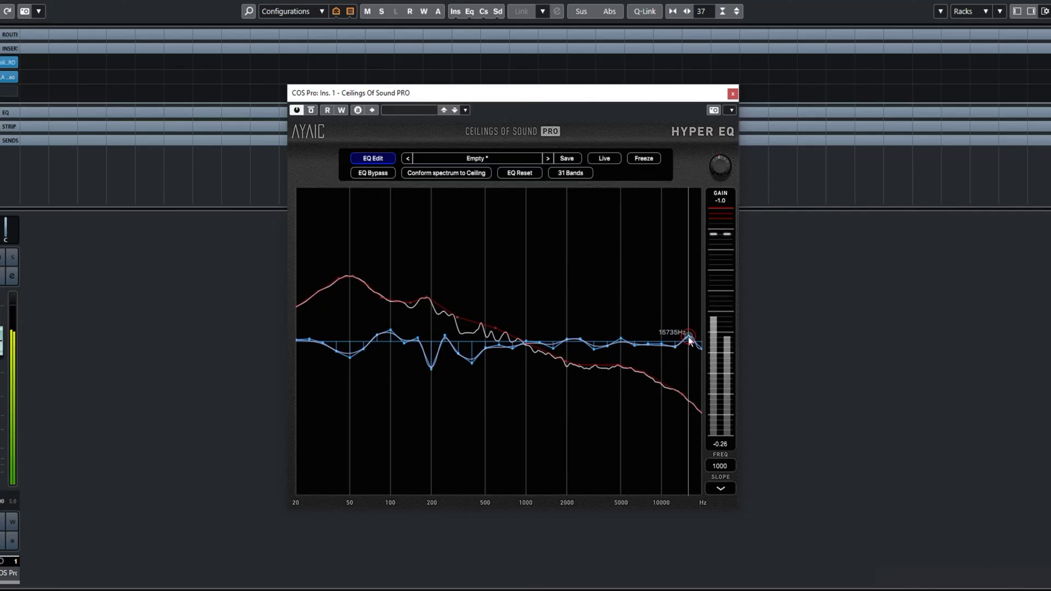
# Back in EQ Edit, deepen the 49 Hz EQ dip slightly.
pyautogui.click(375, 160)
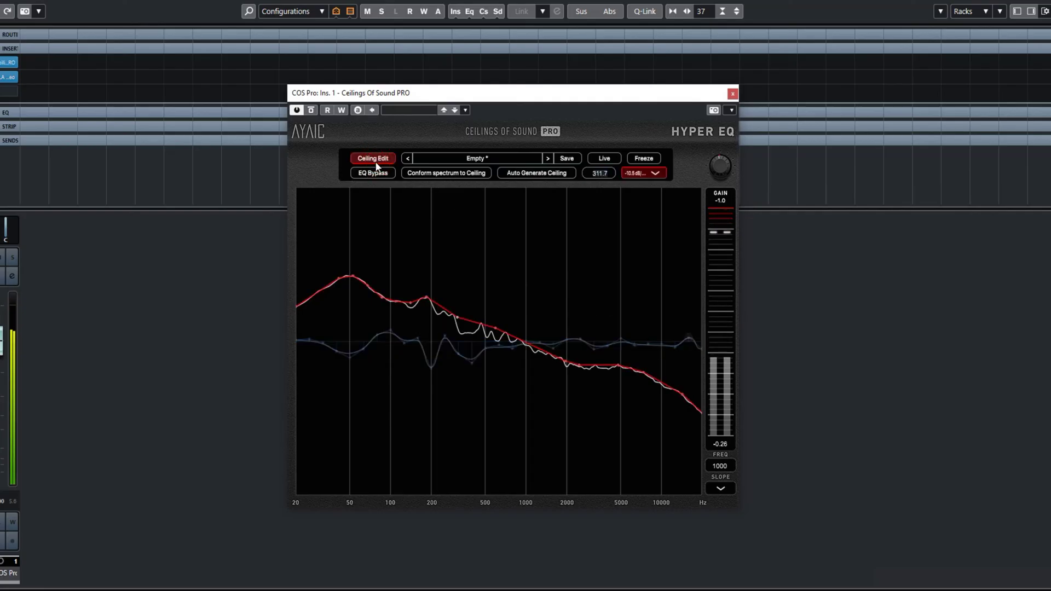
pyautogui.click(375, 160)
pyautogui.click(375, 159)
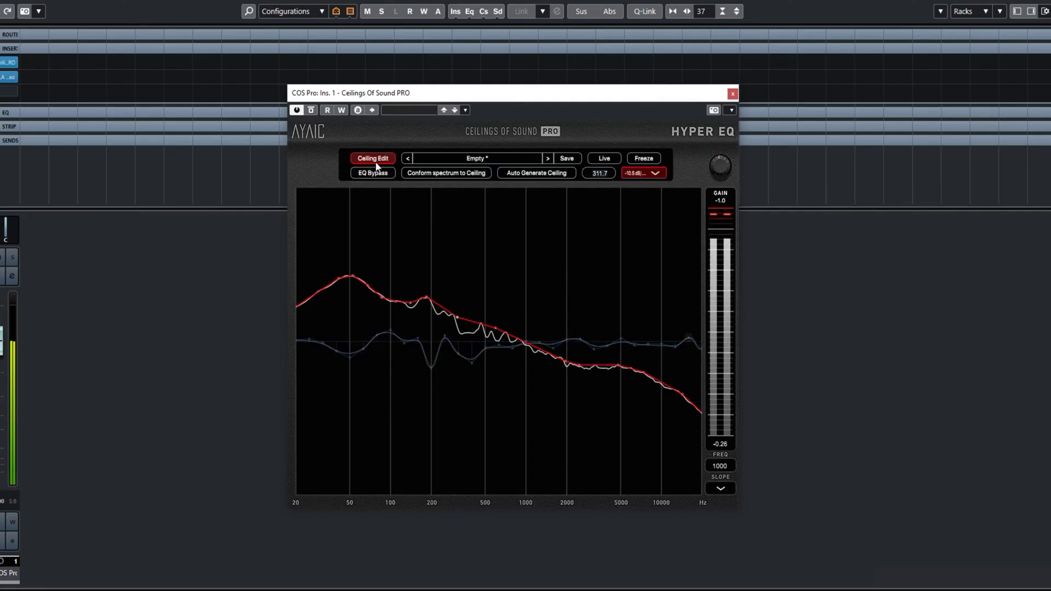
pyautogui.click(375, 160)
pyautogui.moveTo(349, 356); pyautogui.dragTo(349, 360)
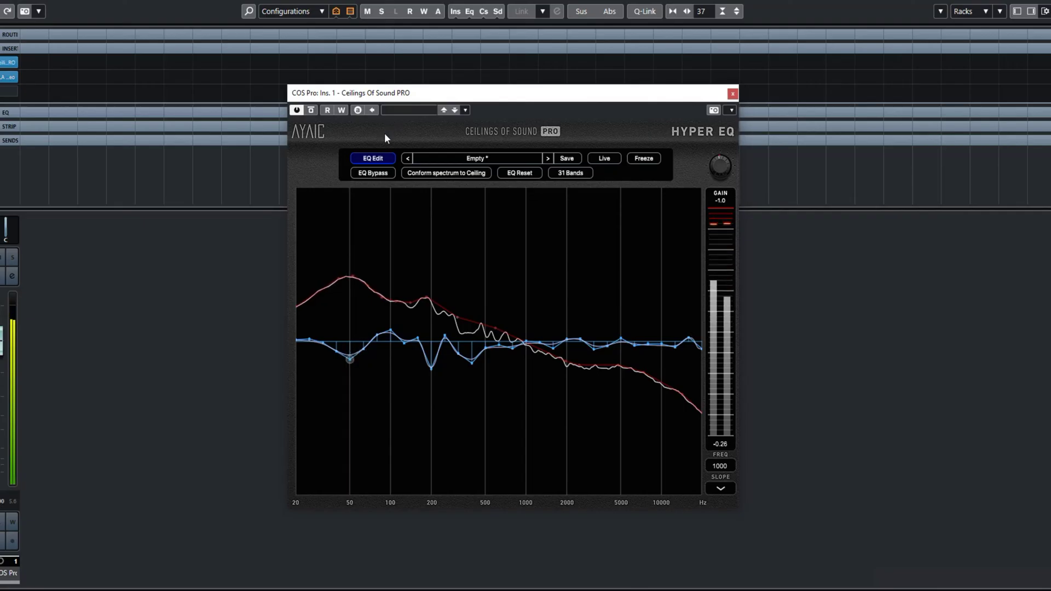
# Return to Ceiling Edit, reset the peak meter, A/B the EQ bypass, and raise output gain to 1.5.
pyautogui.click(378, 159)
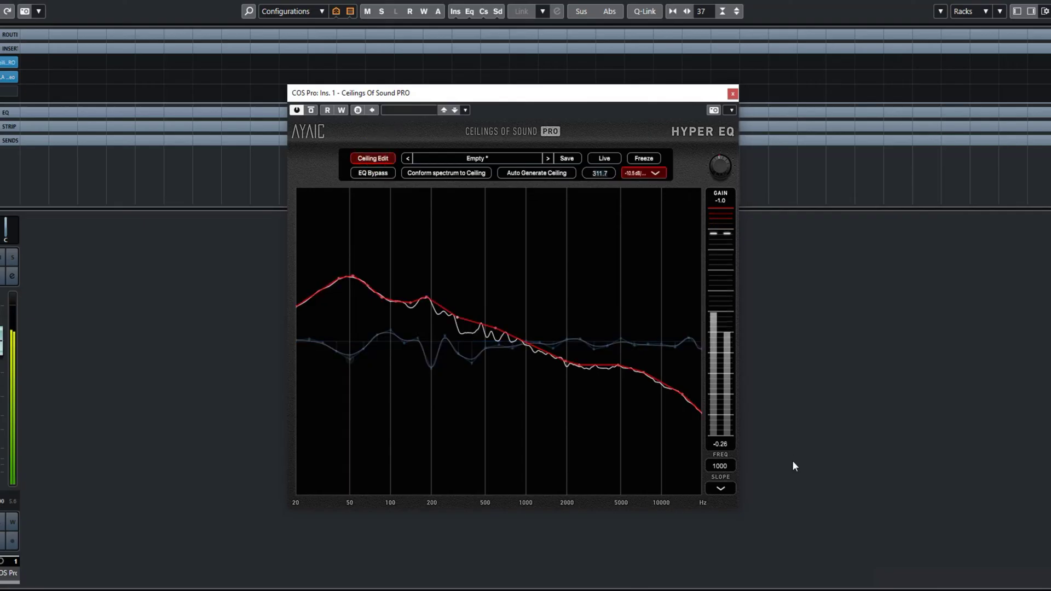
pyautogui.click(727, 446)
pyautogui.click(366, 173)
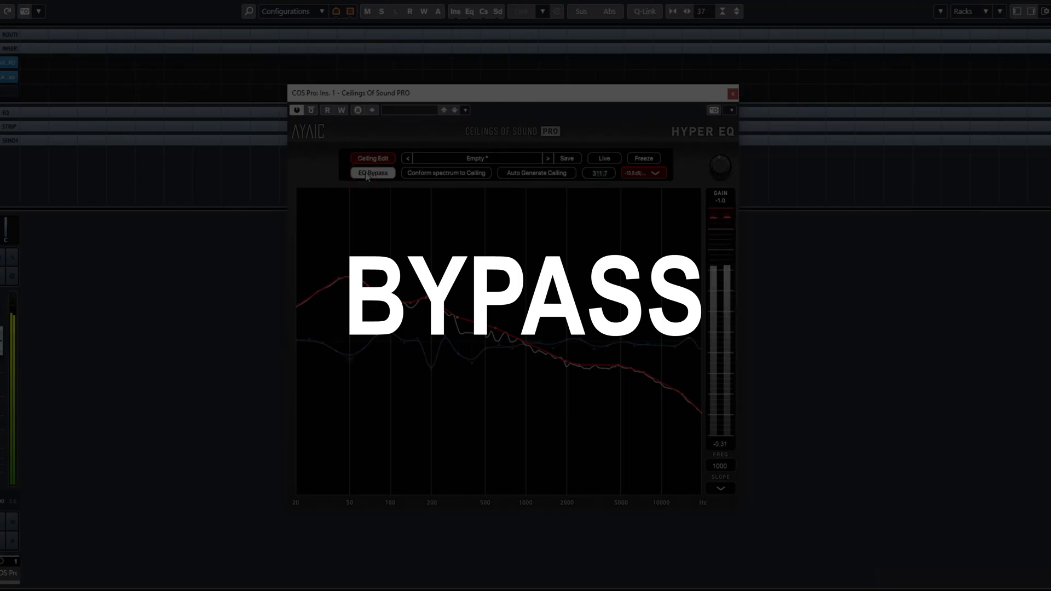
pyautogui.click(367, 174)
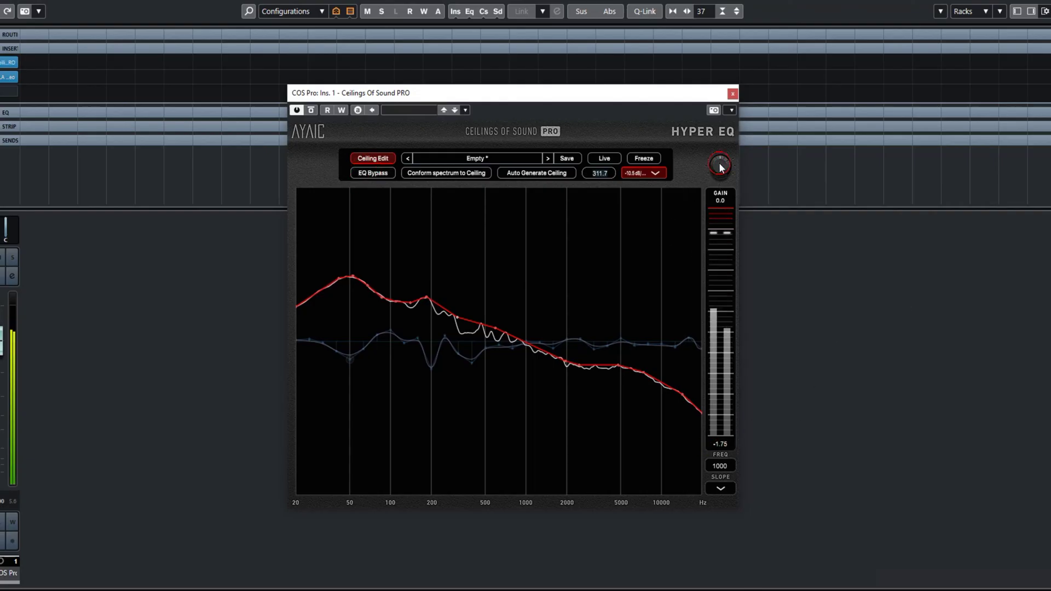
pyautogui.moveTo(721, 167); pyautogui.dragTo(720, 163)
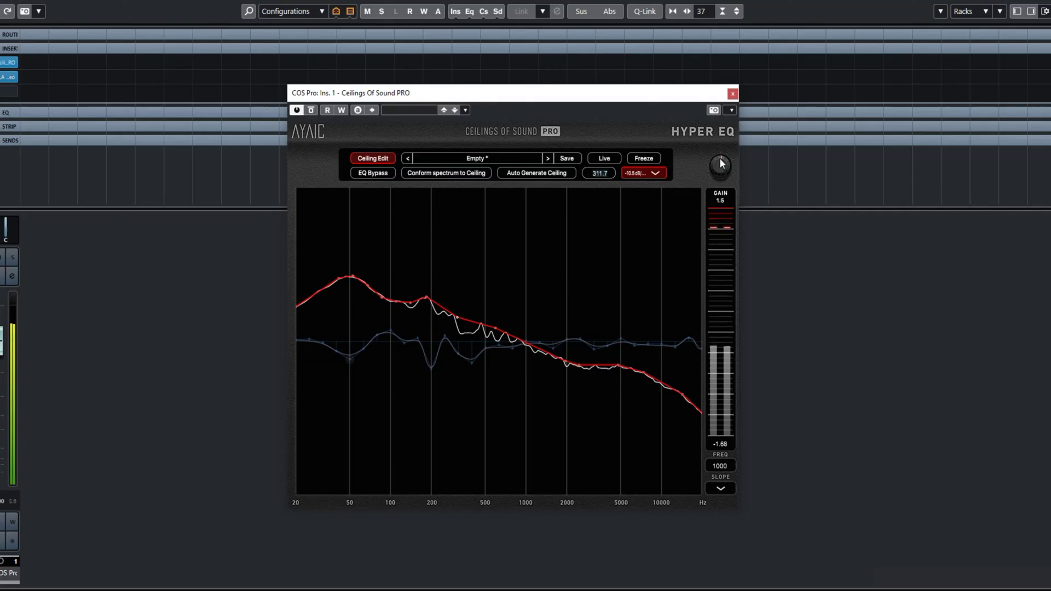
# Trim output gain from 2.7 through 2.1, 1.7 and 0.9 down to 0.7, resetting the peak readout.
pyautogui.moveTo(720, 156); pyautogui.dragTo(720, 155)
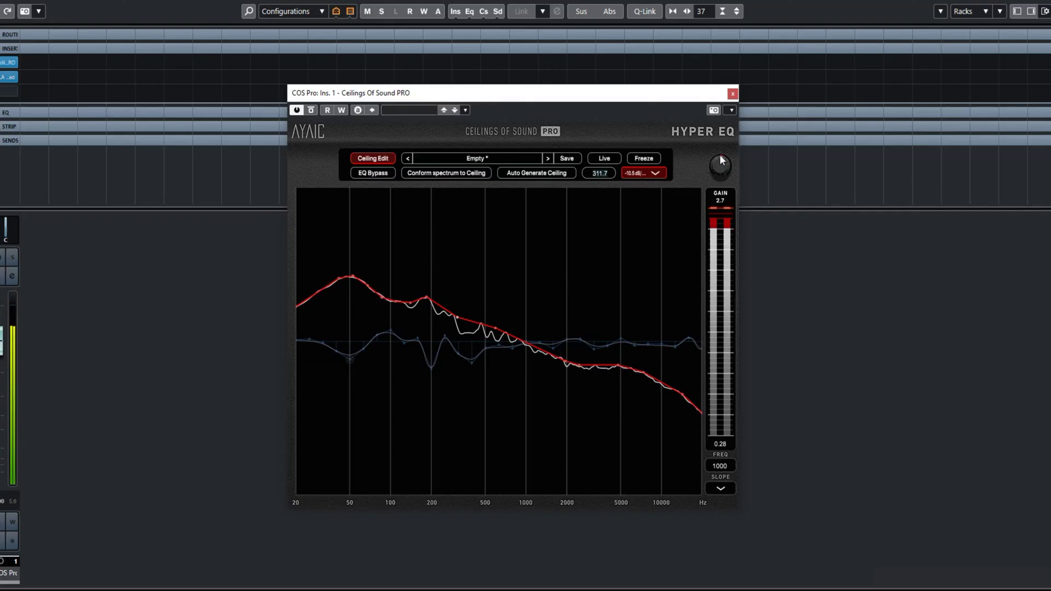
pyautogui.moveTo(720, 155); pyautogui.dragTo(720, 157)
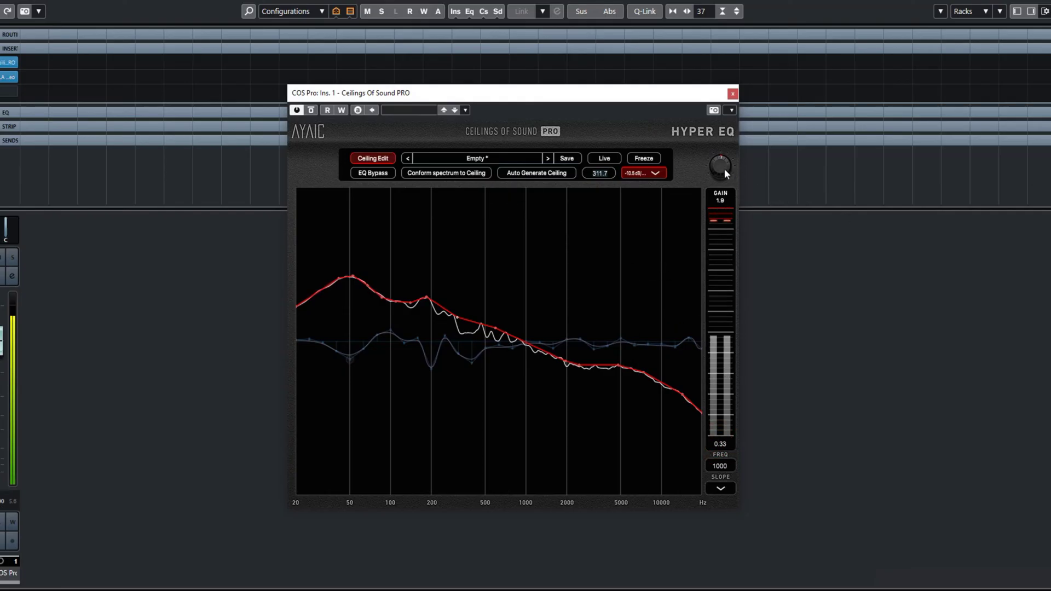
pyautogui.moveTo(724, 169); pyautogui.dragTo(724, 169)
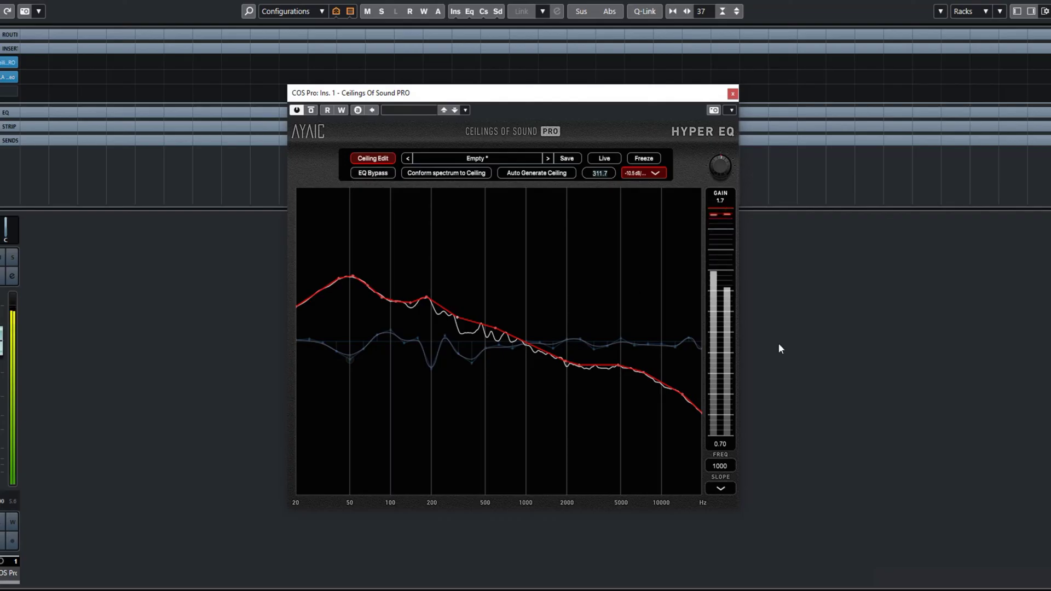
pyautogui.click(720, 445)
pyautogui.moveTo(718, 167); pyautogui.dragTo(717, 169)
pyautogui.click(721, 445)
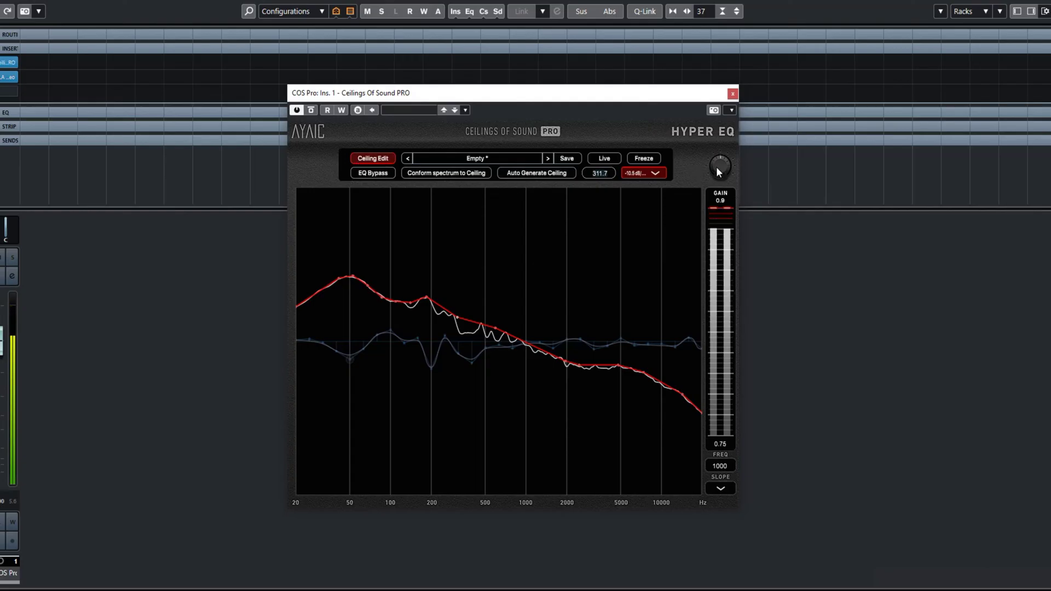
pyautogui.scroll(-2, 718, 168)
pyautogui.scroll(-7, 716, 166)
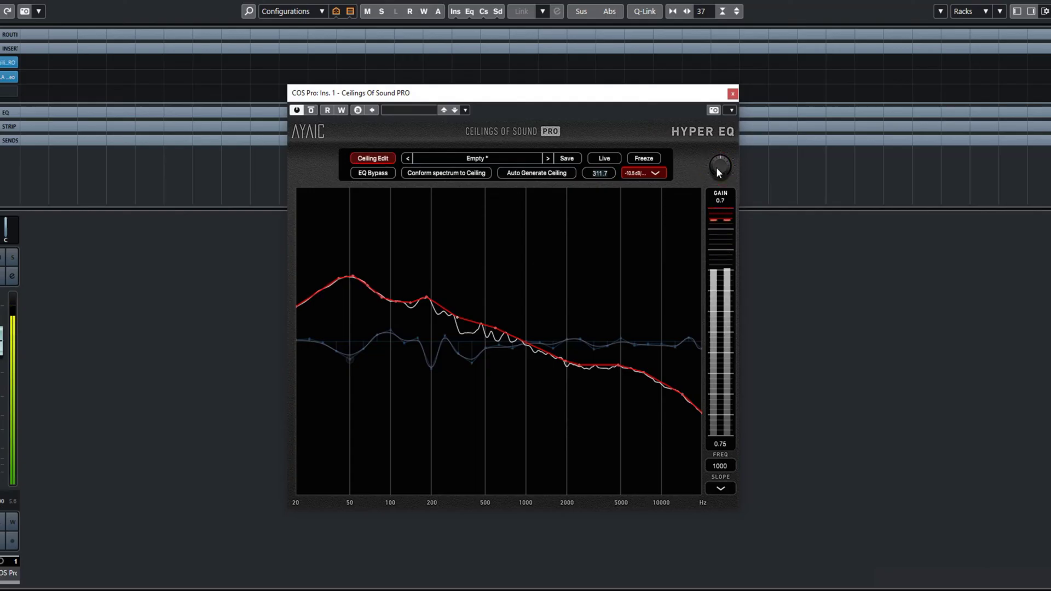
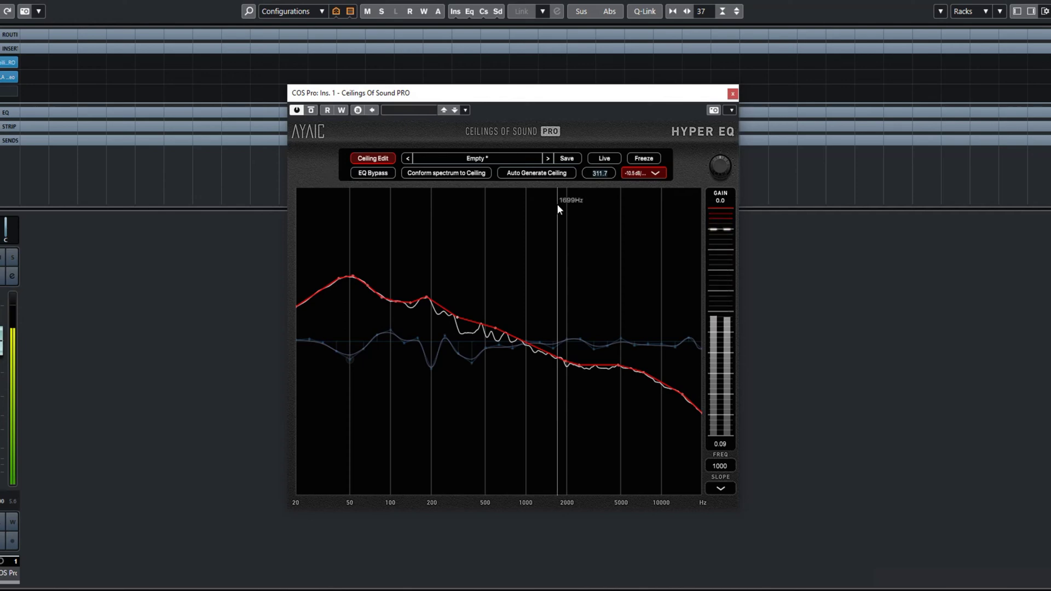
# Ease the Hyper EQ output gain down to -0.2.
pyautogui.moveTo(719, 168); pyautogui.dragTo(718, 169)
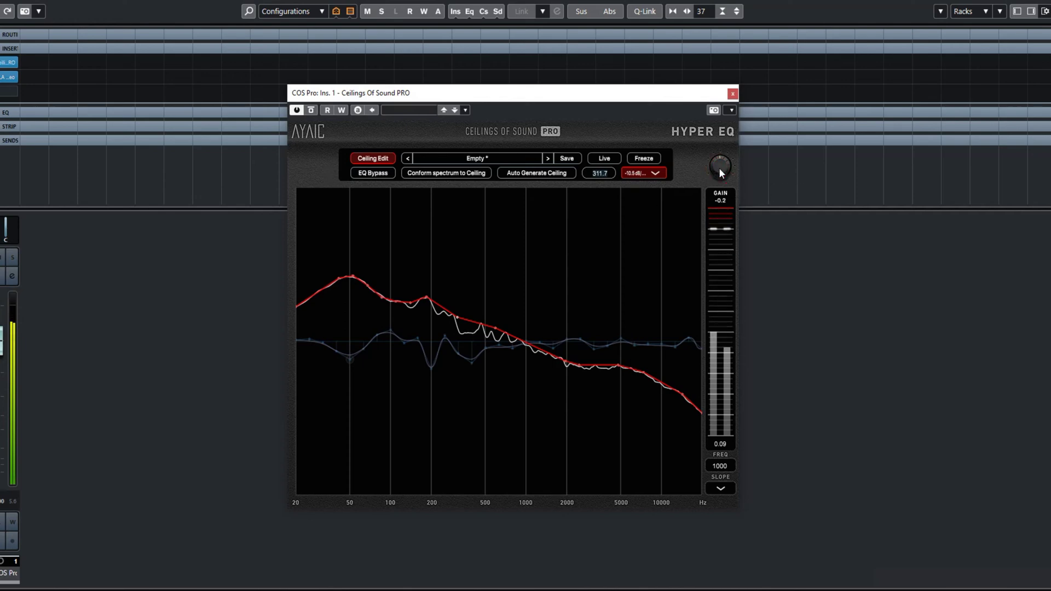
# A/B the EQ bypass, set spectrum smoothing to 0 %, and switch to EQ Edit.
pyautogui.click(374, 172)
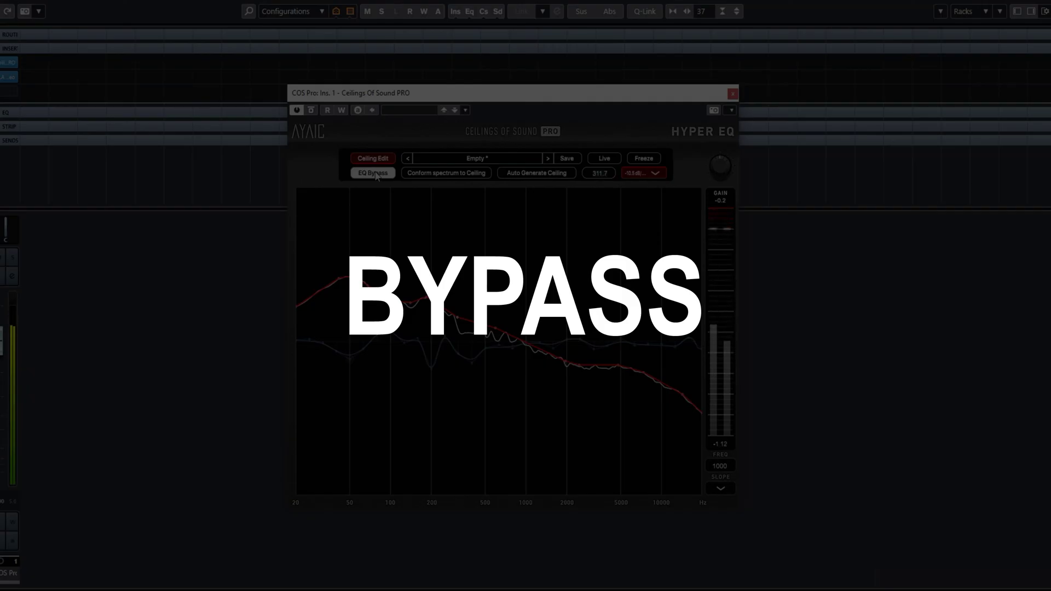
pyautogui.click(375, 173)
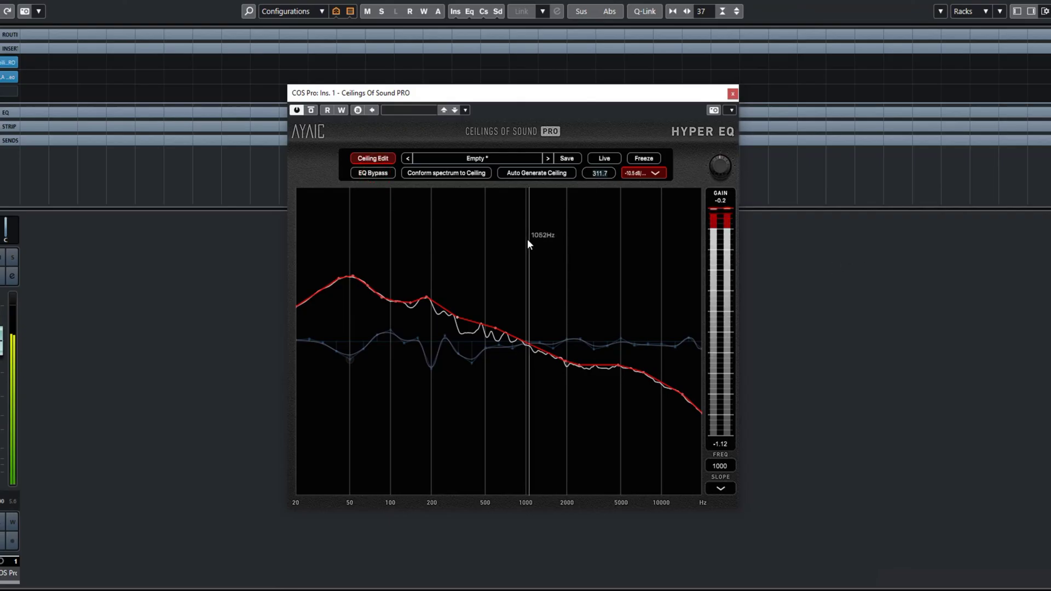
pyautogui.rightClick(502, 231)
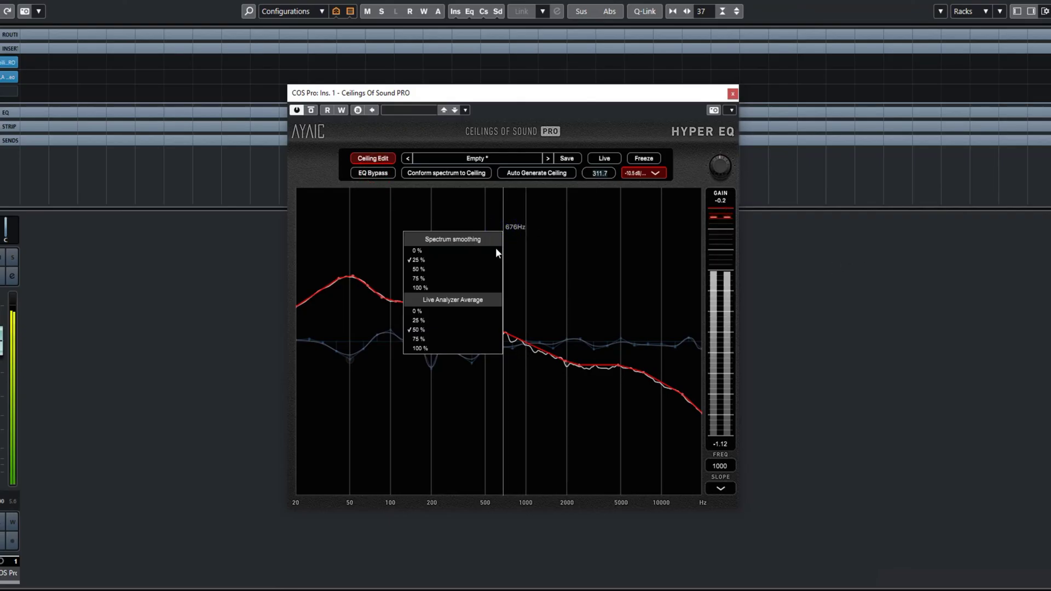
pyautogui.click(417, 251)
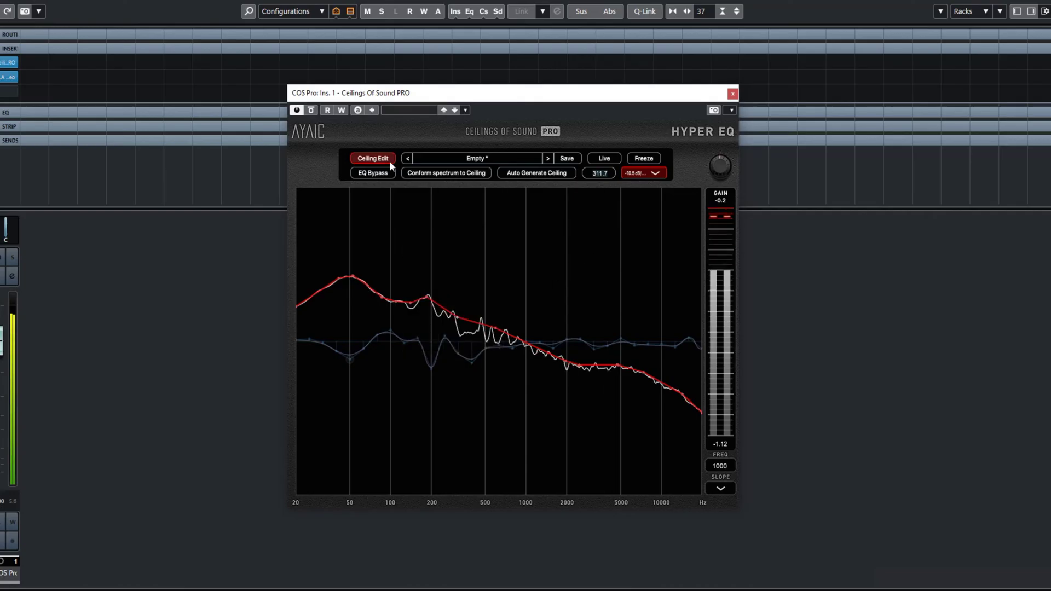
pyautogui.click(374, 159)
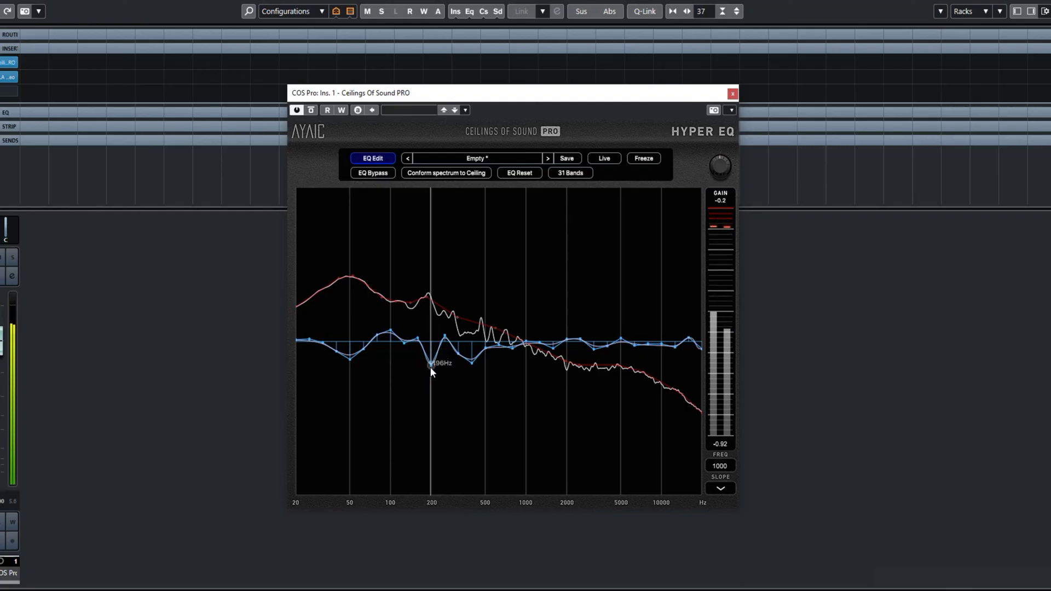
# Deepen the EQ cuts at 196 Hz and 308 Hz, comparing against the ceiling view.
pyautogui.moveTo(430, 365); pyautogui.dragTo(430, 377)
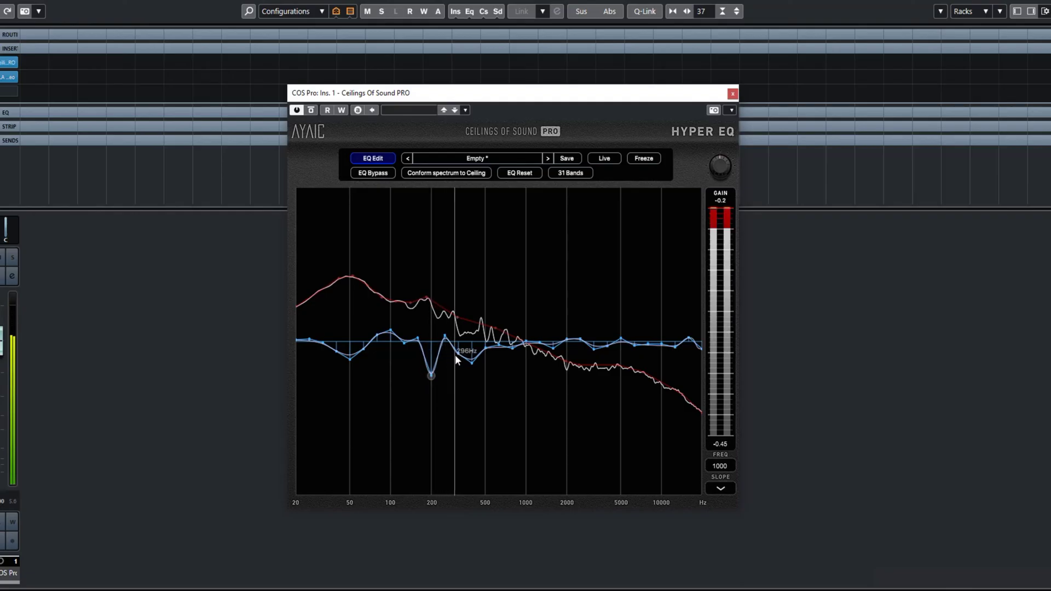
pyautogui.moveTo(456, 357); pyautogui.dragTo(456, 360)
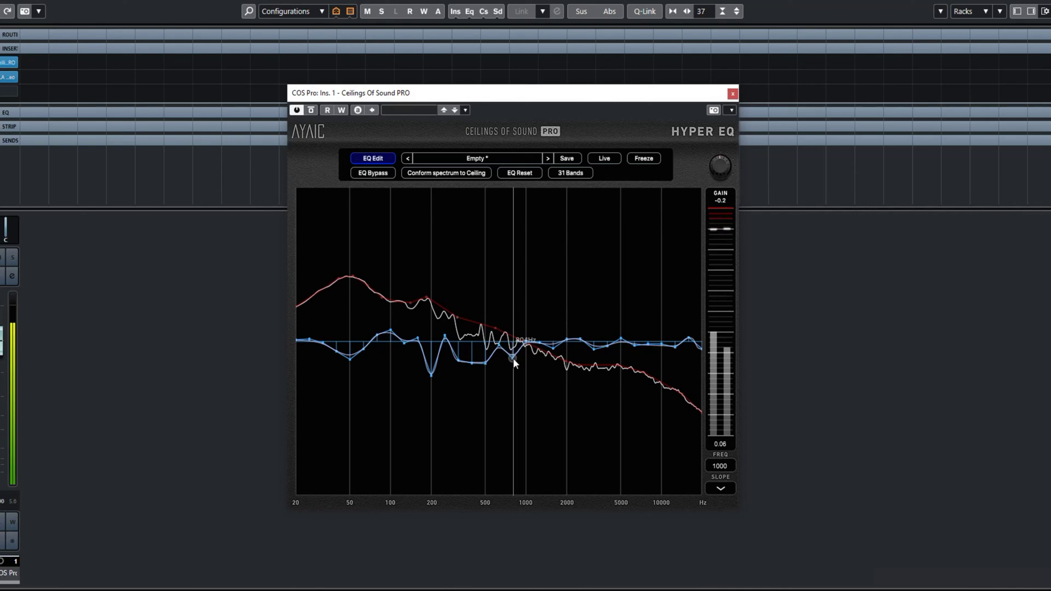
pyautogui.click(384, 159)
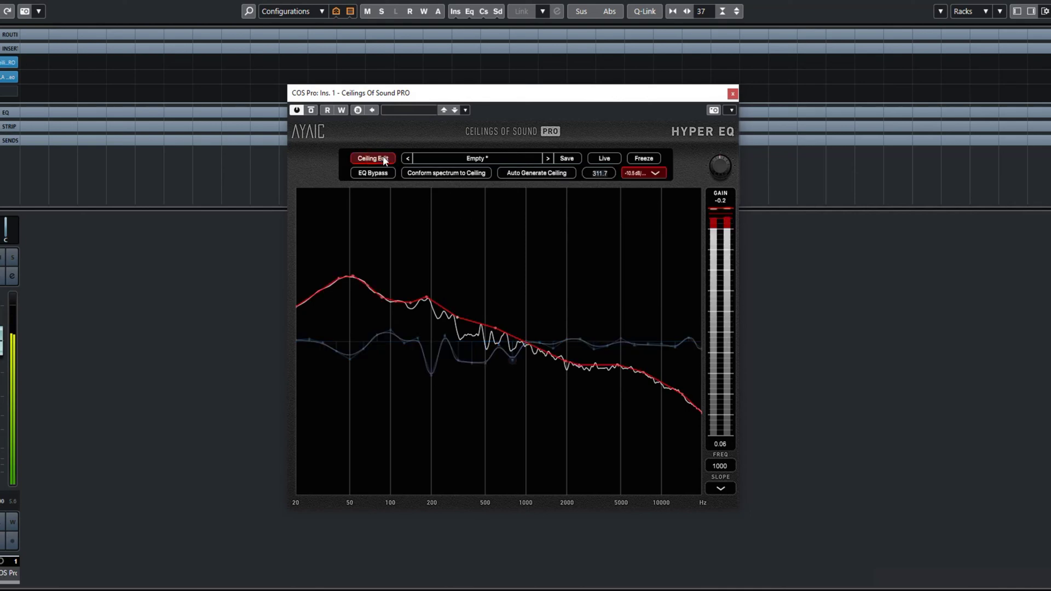
pyautogui.click(385, 158)
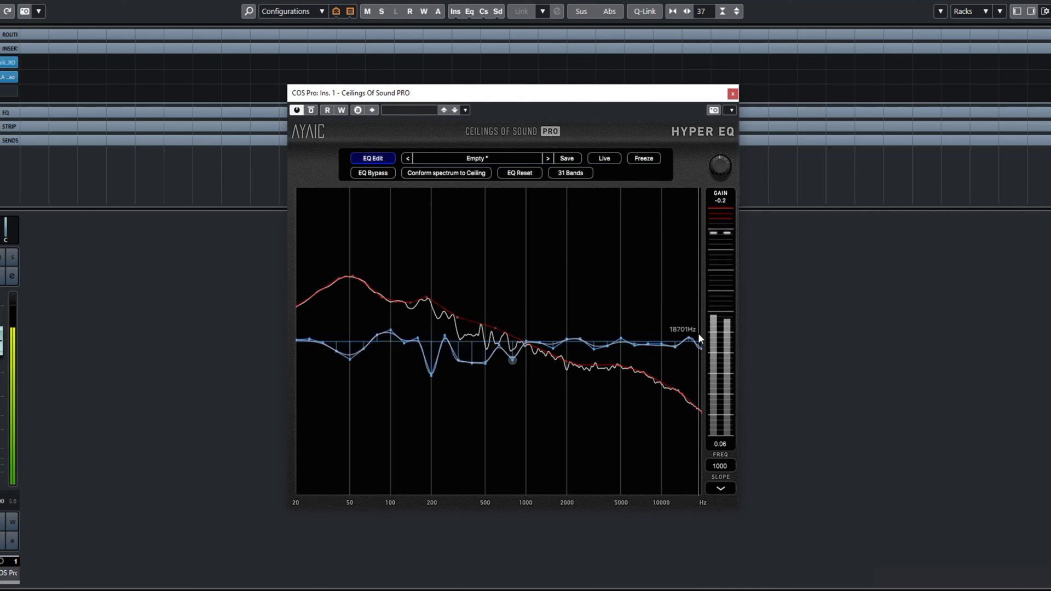
pyautogui.click(369, 157)
pyautogui.click(368, 156)
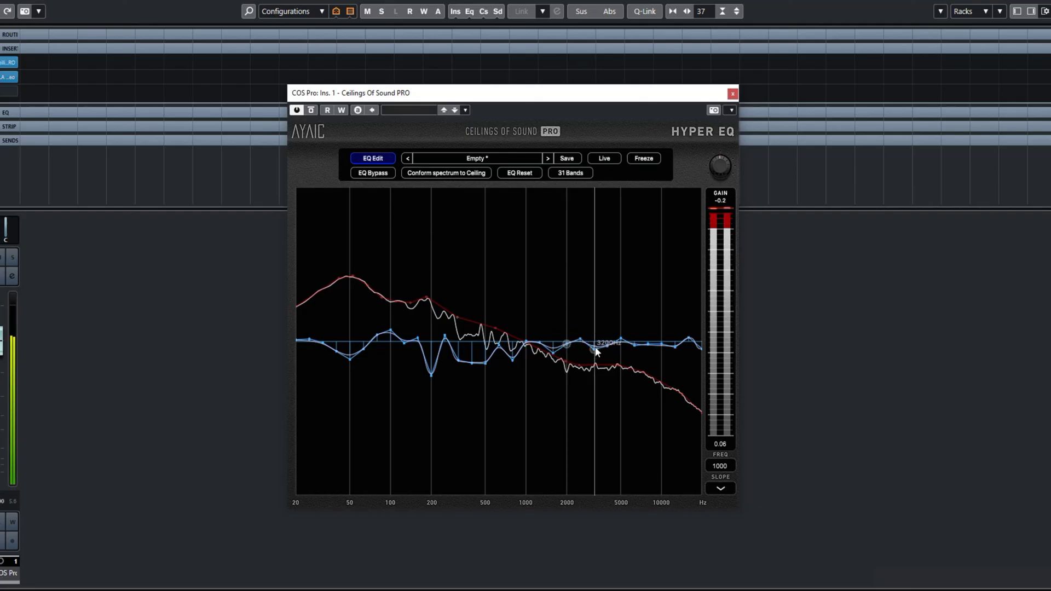
# Cut the 3140 Hz EQ band, select the 6 kHz band, and return to Ceiling Edit.
pyautogui.moveTo(593, 347); pyautogui.dragTo(594, 352)
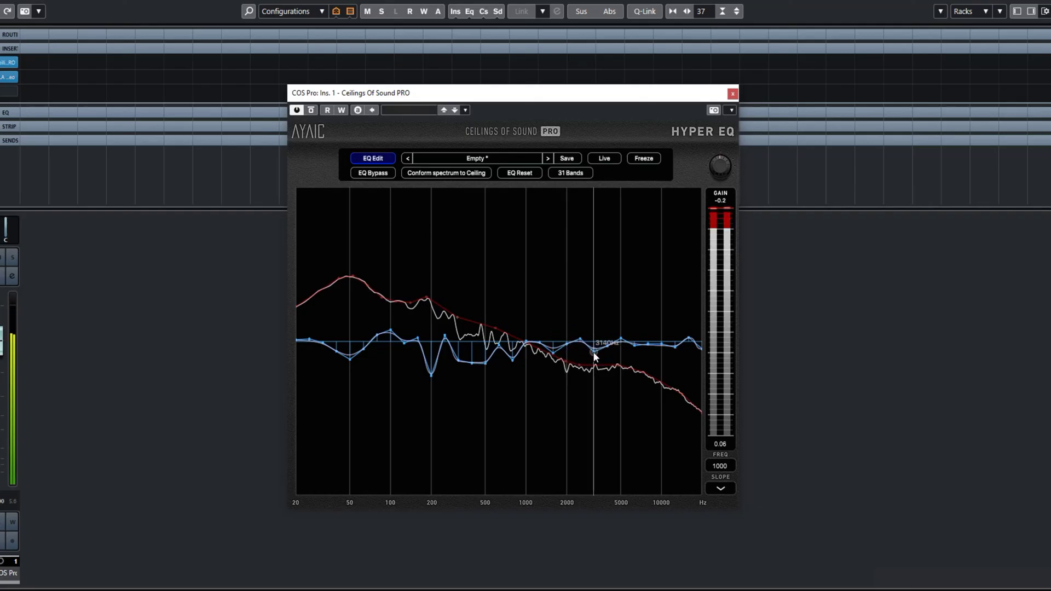
pyautogui.click(633, 344)
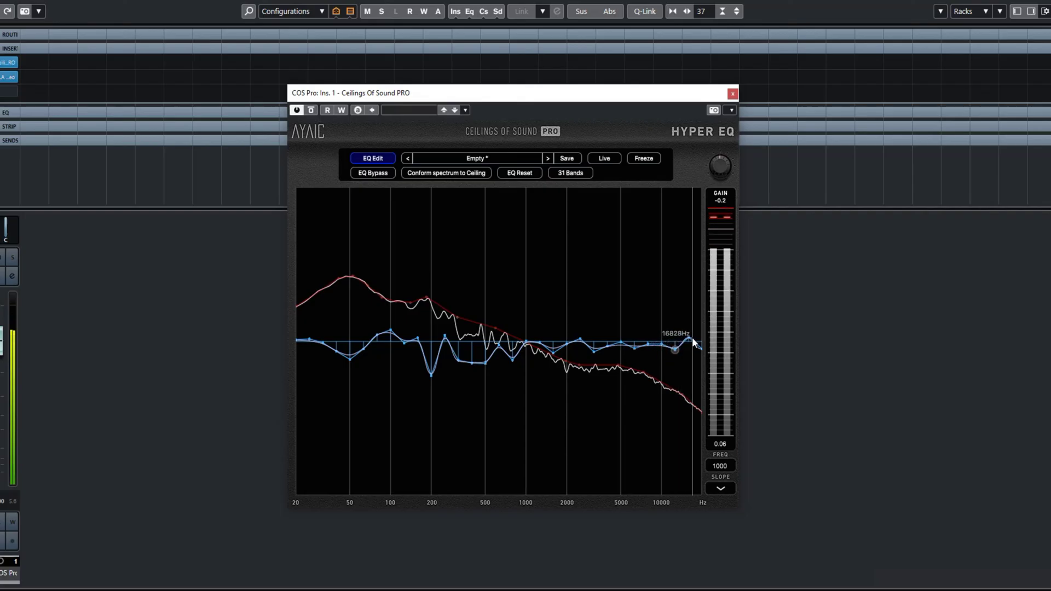
pyautogui.click(384, 159)
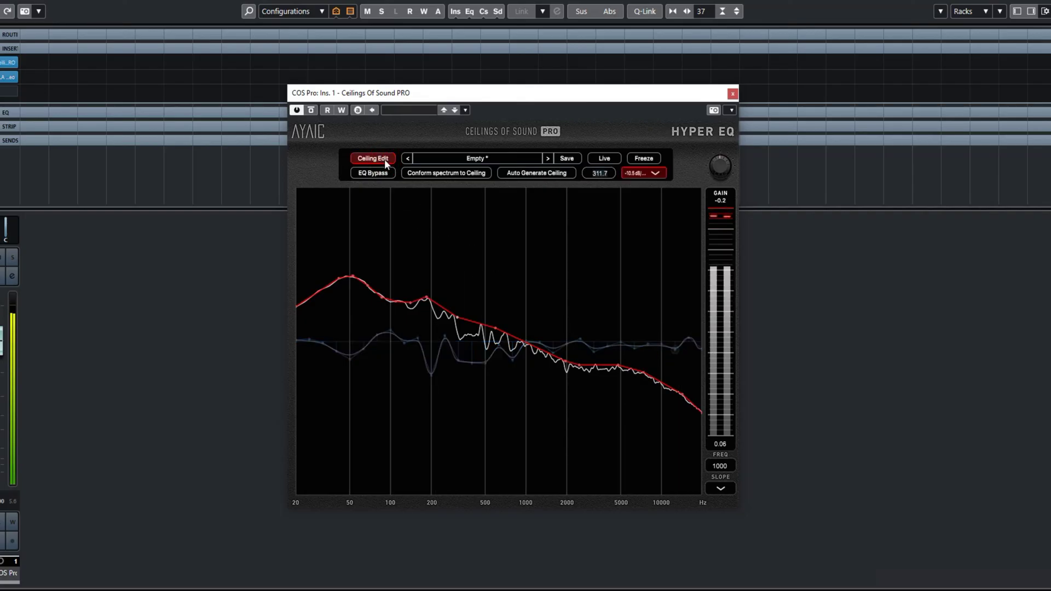
# Reset the peak readout, raise output gain to 0.8, and bypass the EQ.
pyautogui.click(384, 158)
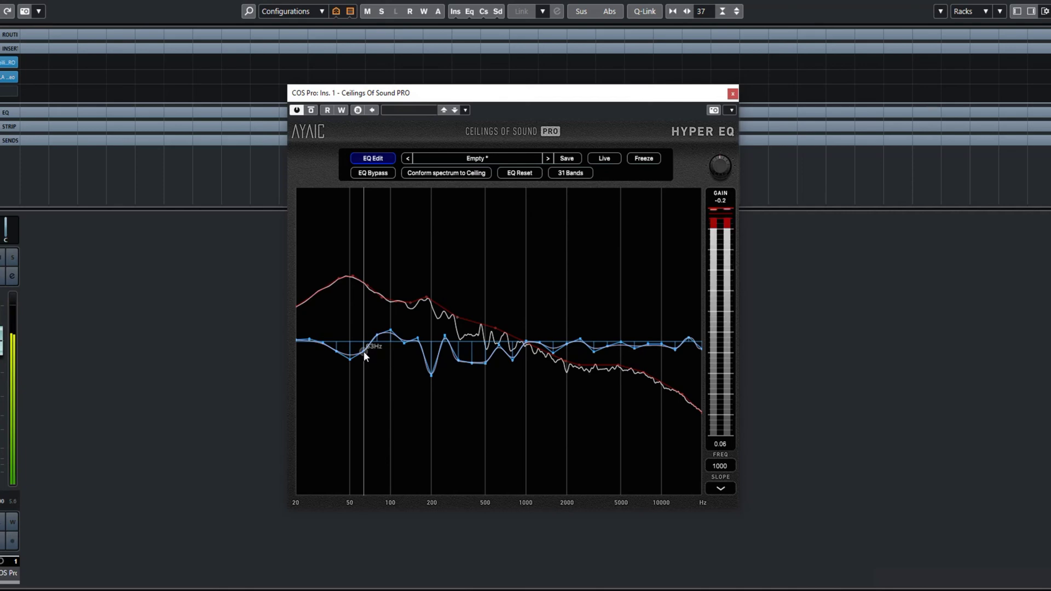
pyautogui.click(374, 159)
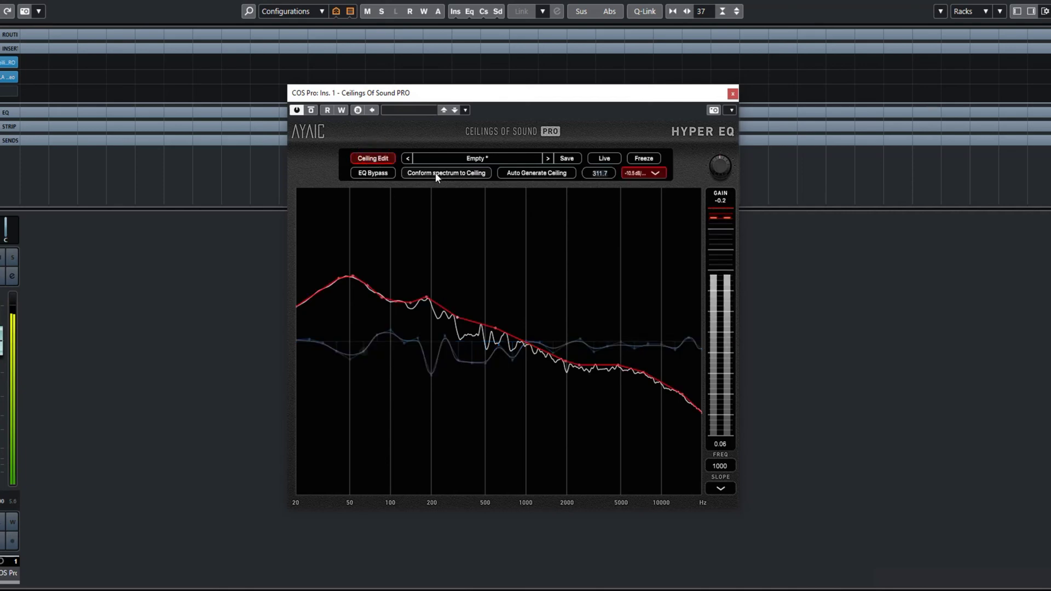
pyautogui.click(721, 444)
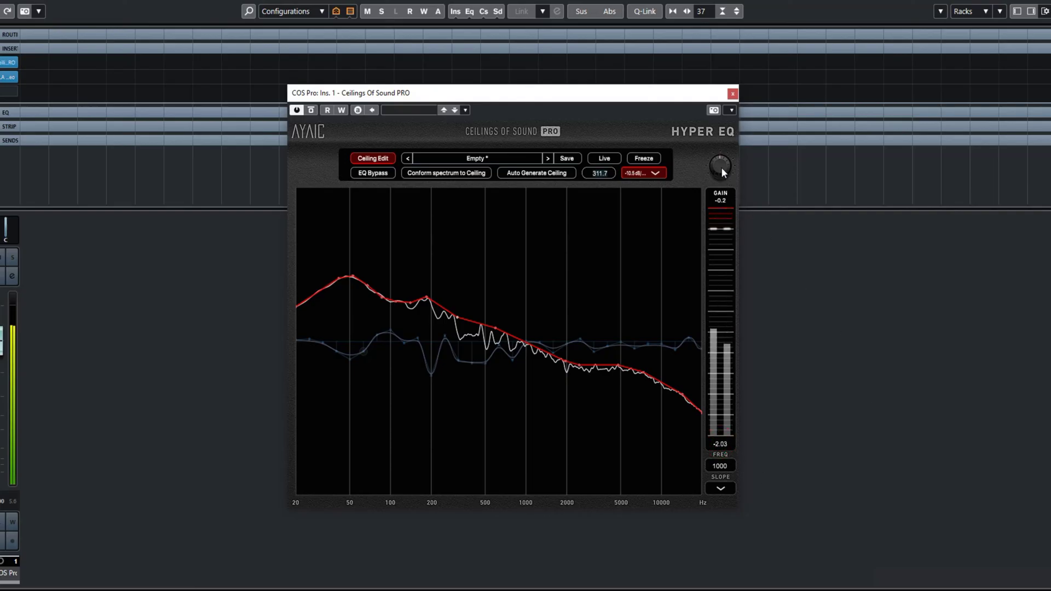
pyautogui.moveTo(721, 166); pyautogui.dragTo(721, 164)
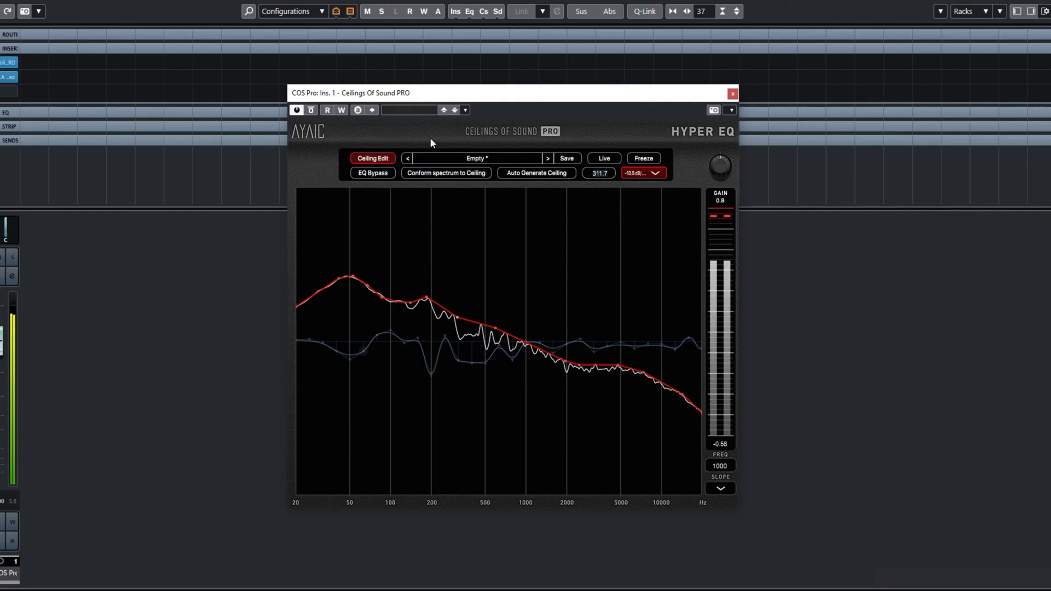
pyautogui.click(362, 173)
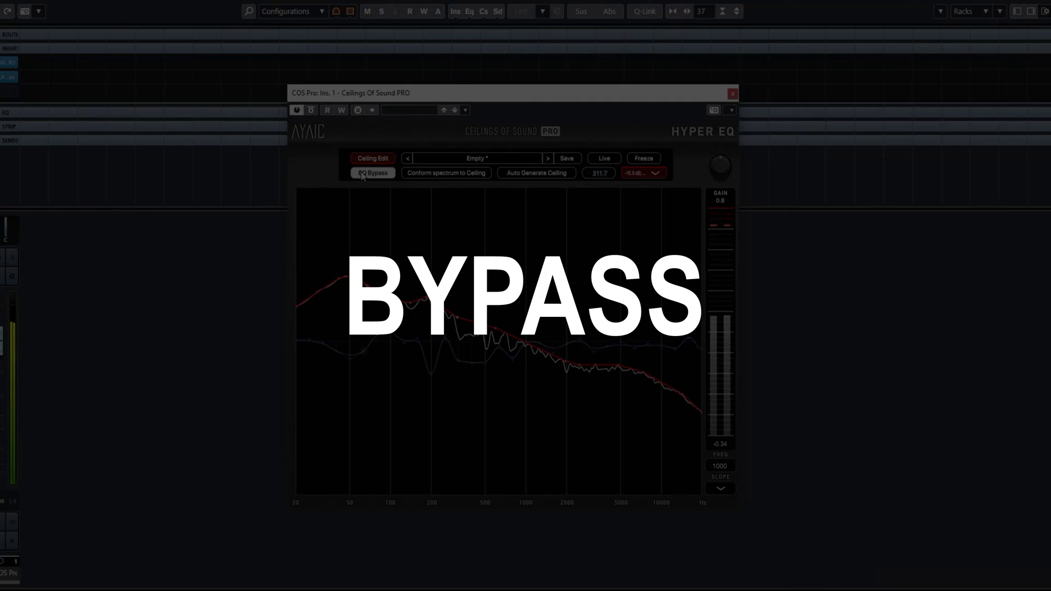
# Re-enable the EQ from EQ Edit, then go back to Ceiling Edit.
pyautogui.click(373, 158)
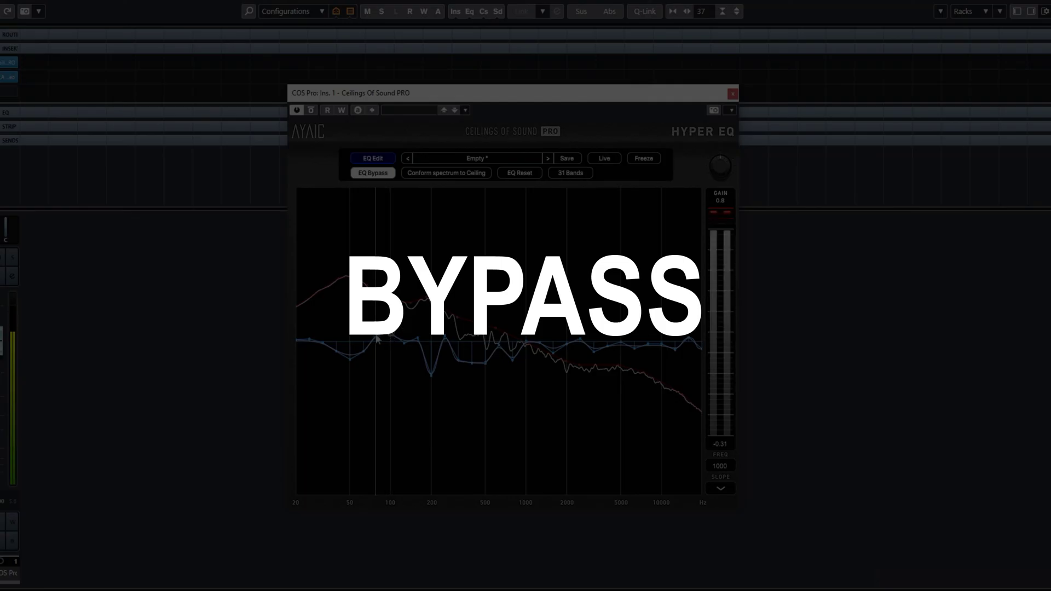
pyautogui.click(371, 174)
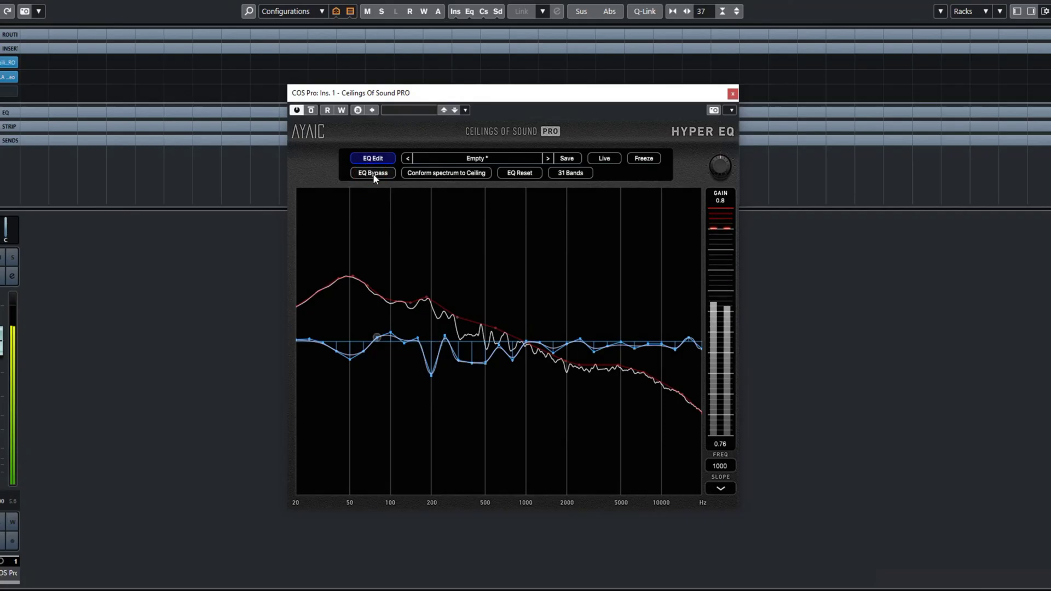
pyautogui.click(382, 158)
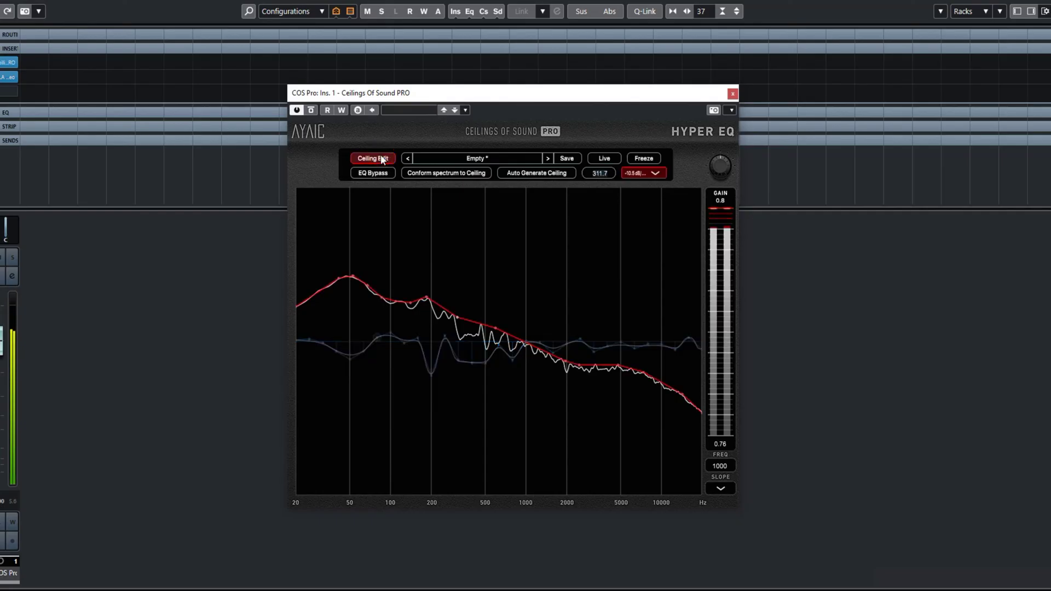
# Select the 110 Hz EQ band, reset output gain to 0.0, and return to Ceiling Edit.
pyautogui.click(381, 159)
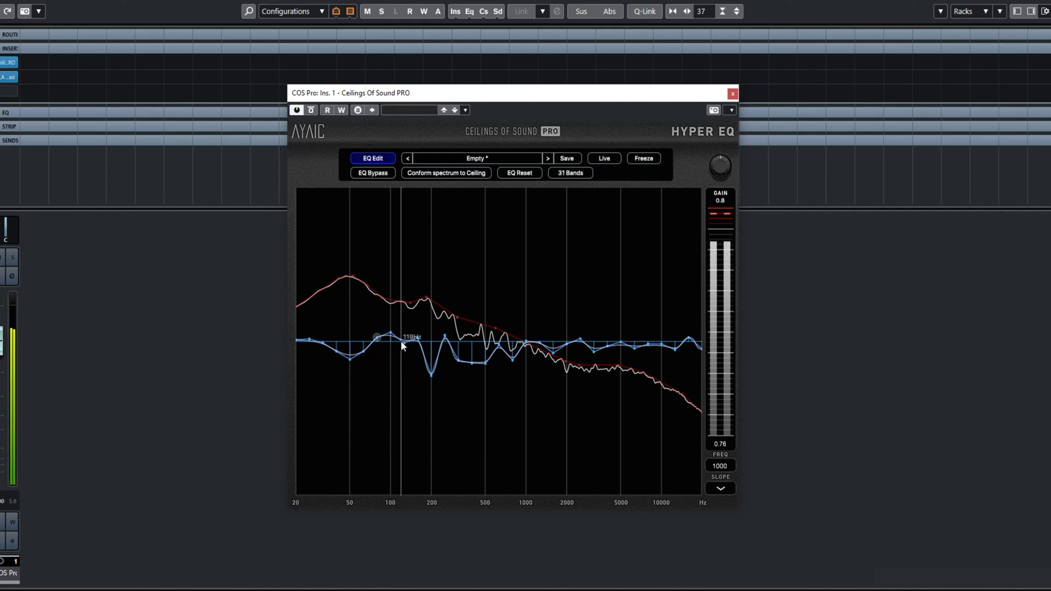
pyautogui.click(403, 344)
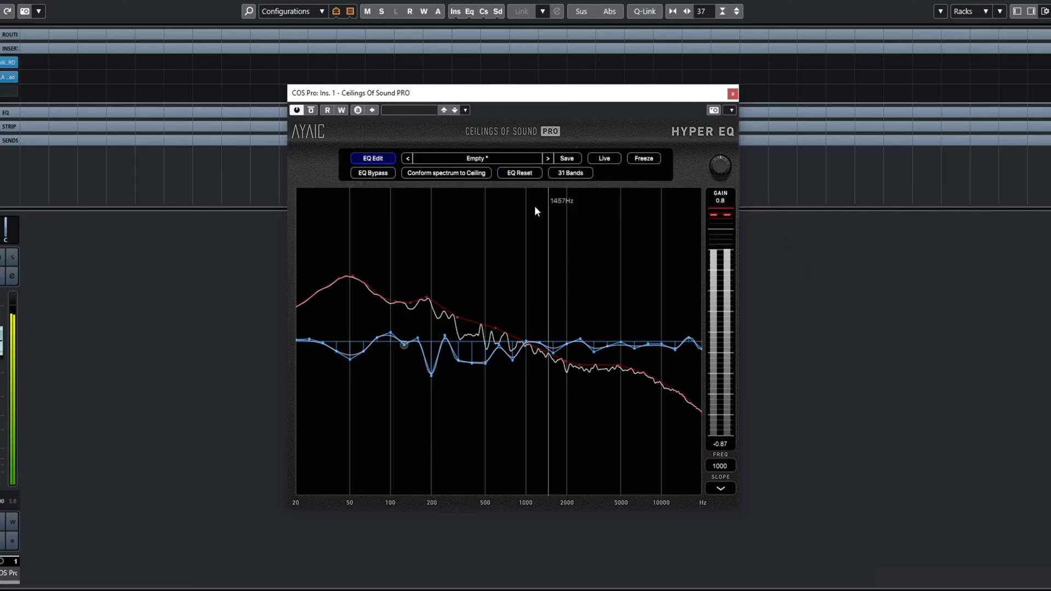
pyautogui.doubleClick(722, 166)
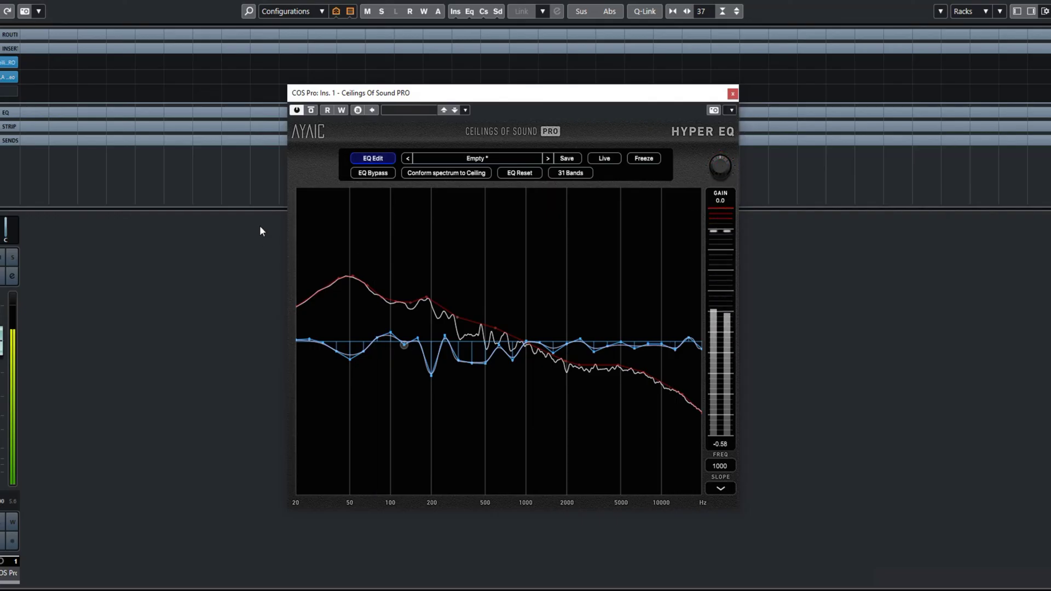
pyautogui.click(376, 160)
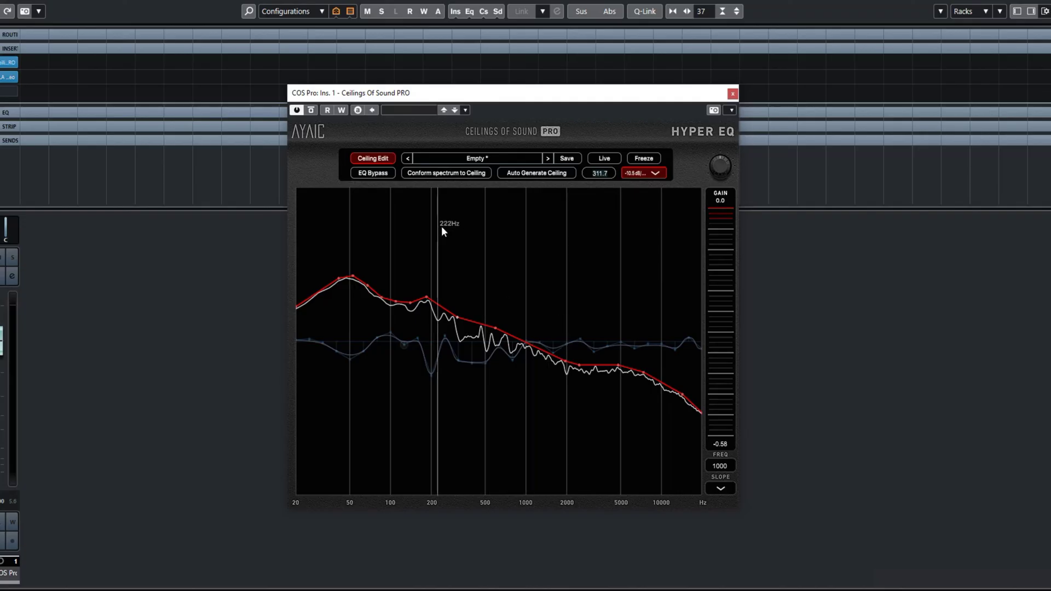
pyautogui.rightClick(456, 240)
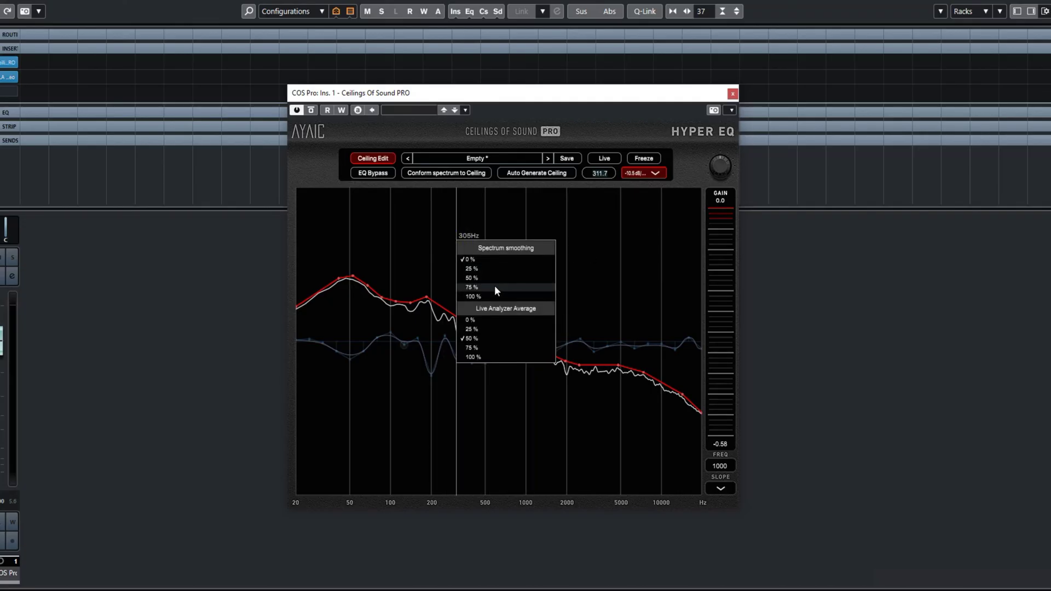
# With playback running, conform the spectrum to the ceiling at 75 % then 100 % smoothing.
pyautogui.click(472, 287)
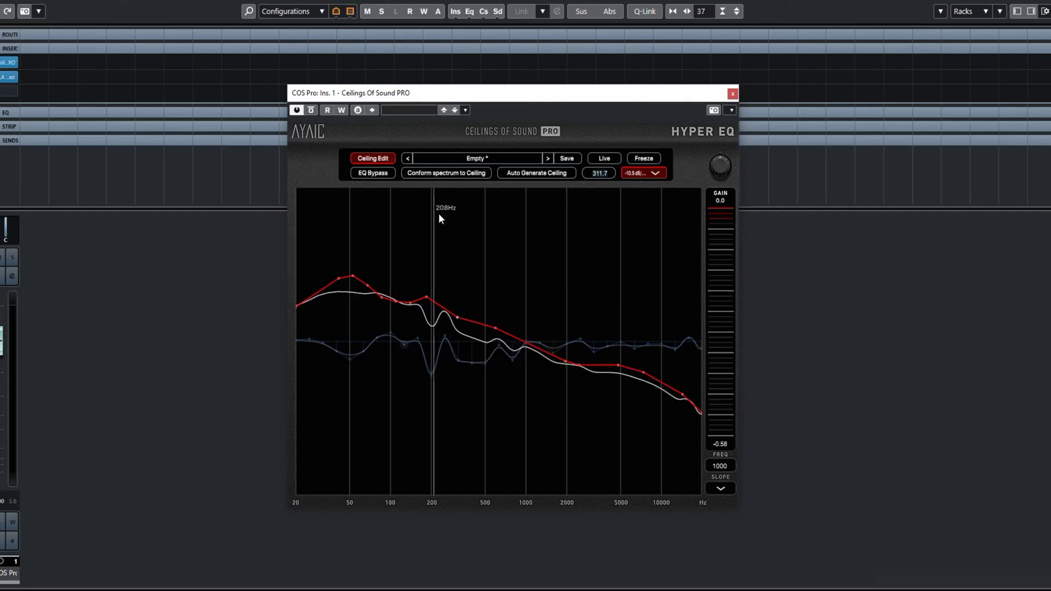
pyautogui.press('space')
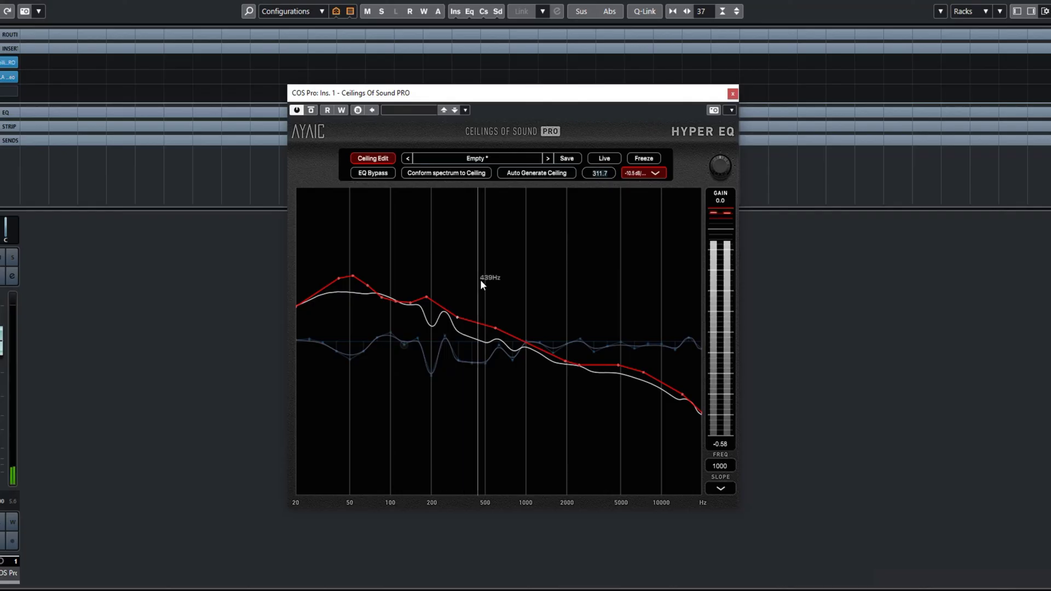
pyautogui.click(442, 169)
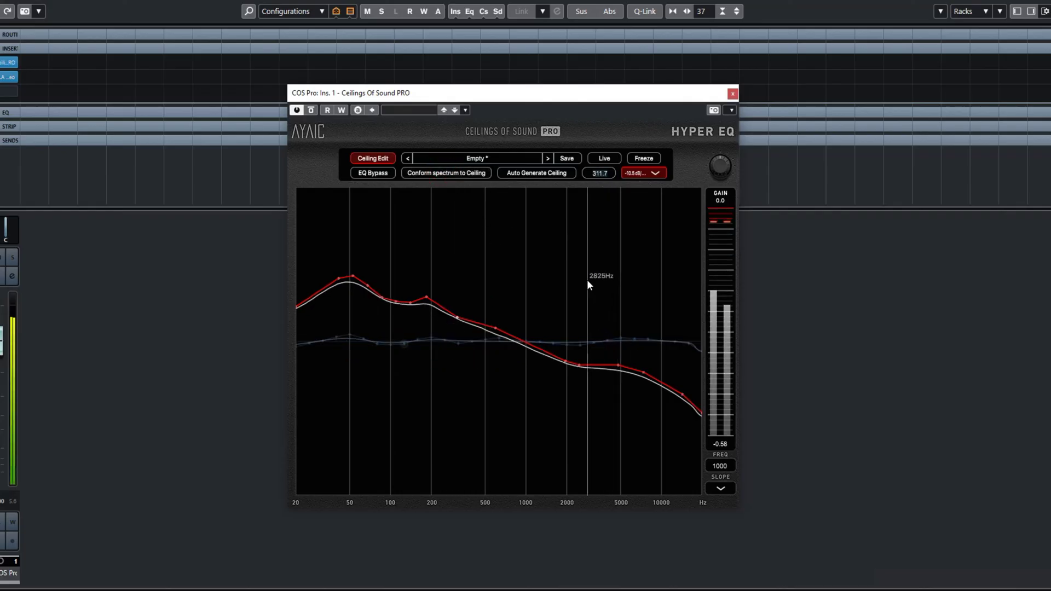
pyautogui.rightClick(452, 222)
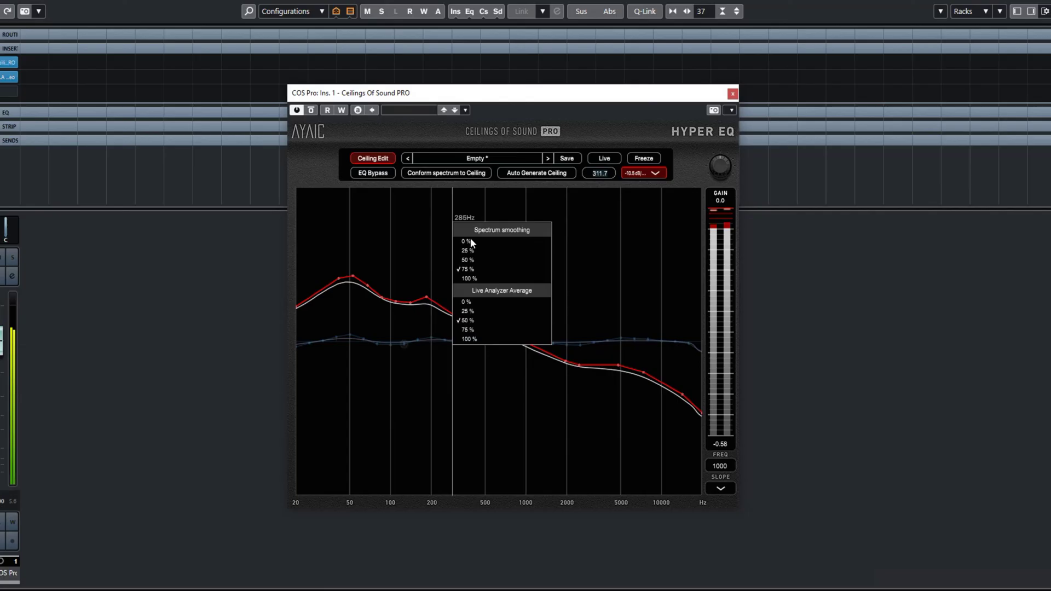
pyautogui.click(466, 279)
pyautogui.click(425, 173)
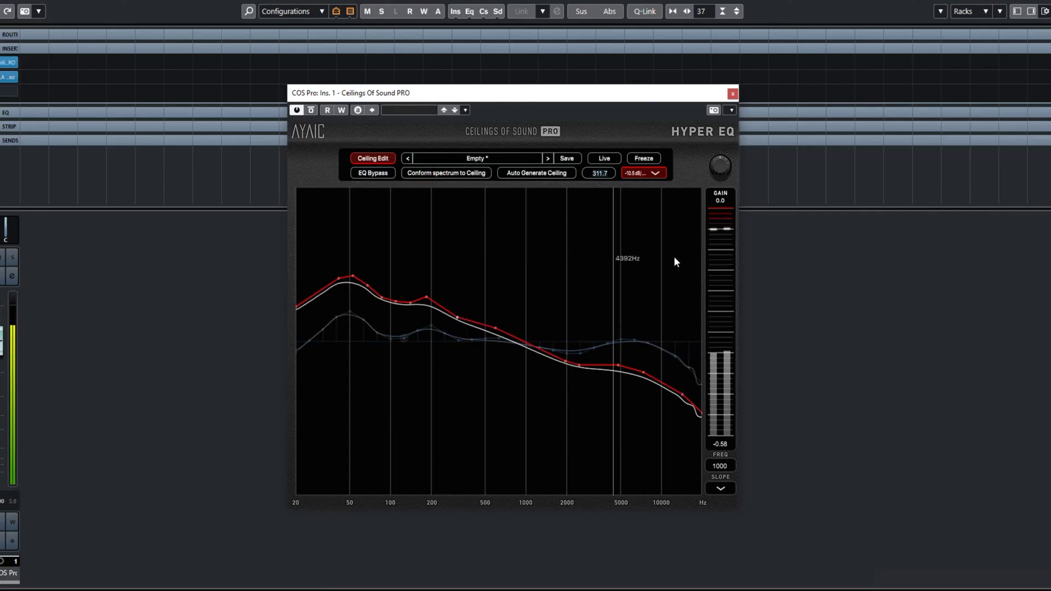
# Lower output gain to about -6.9, then re-conform the spectrum at 75 % smoothing.
pyautogui.moveTo(724, 172); pyautogui.dragTo(716, 183)
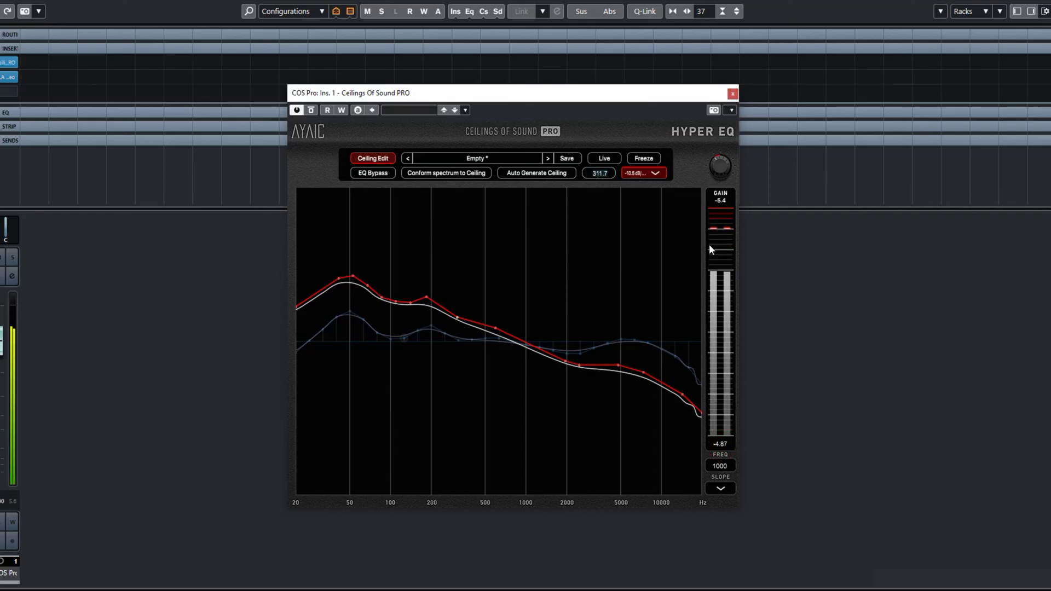
pyautogui.moveTo(724, 166); pyautogui.dragTo(723, 169)
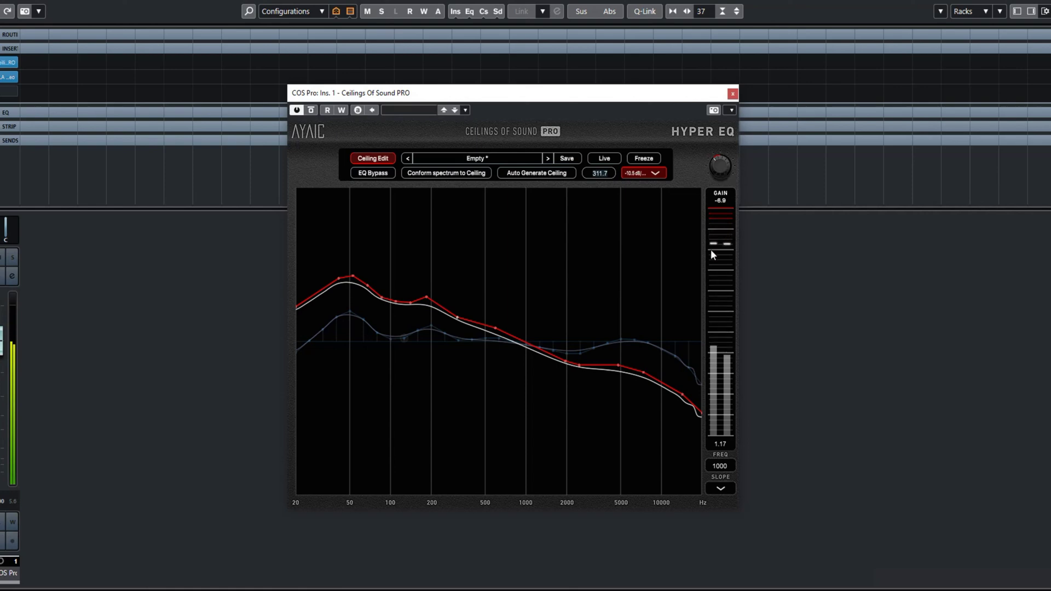
pyautogui.rightClick(475, 244)
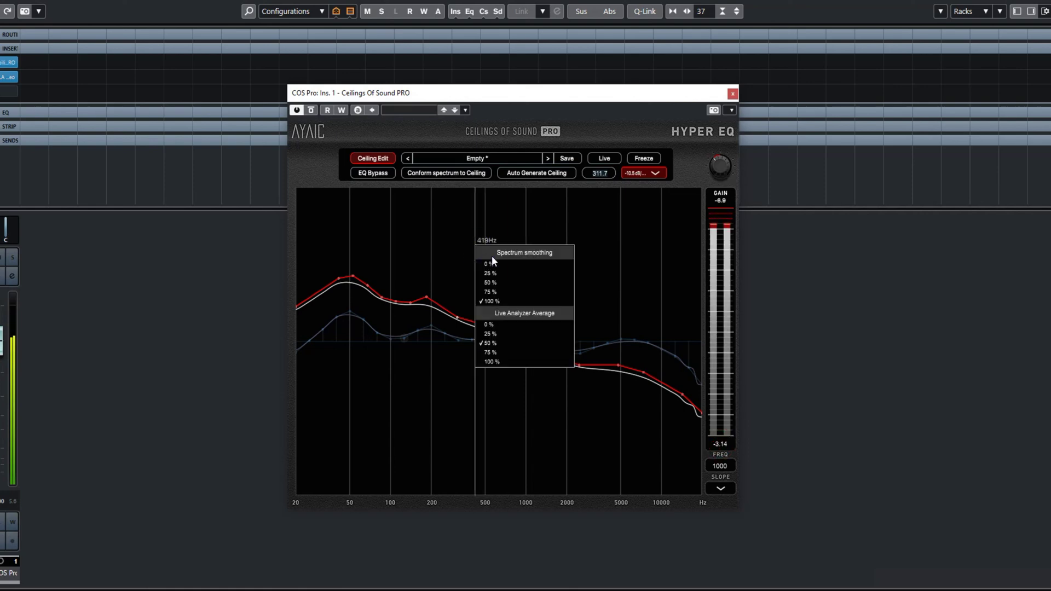
pyautogui.click(494, 293)
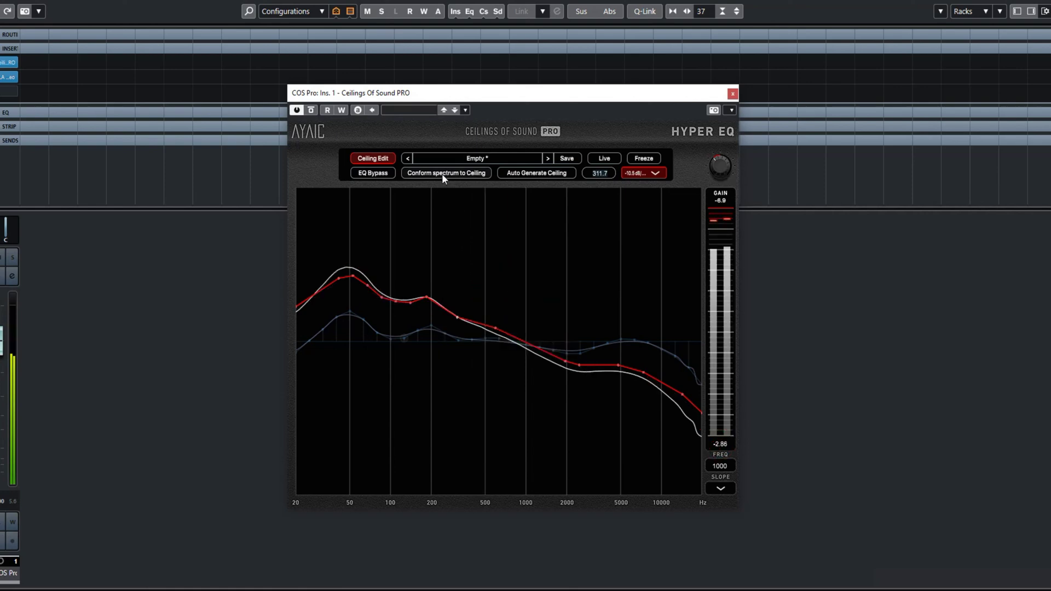
pyautogui.click(444, 173)
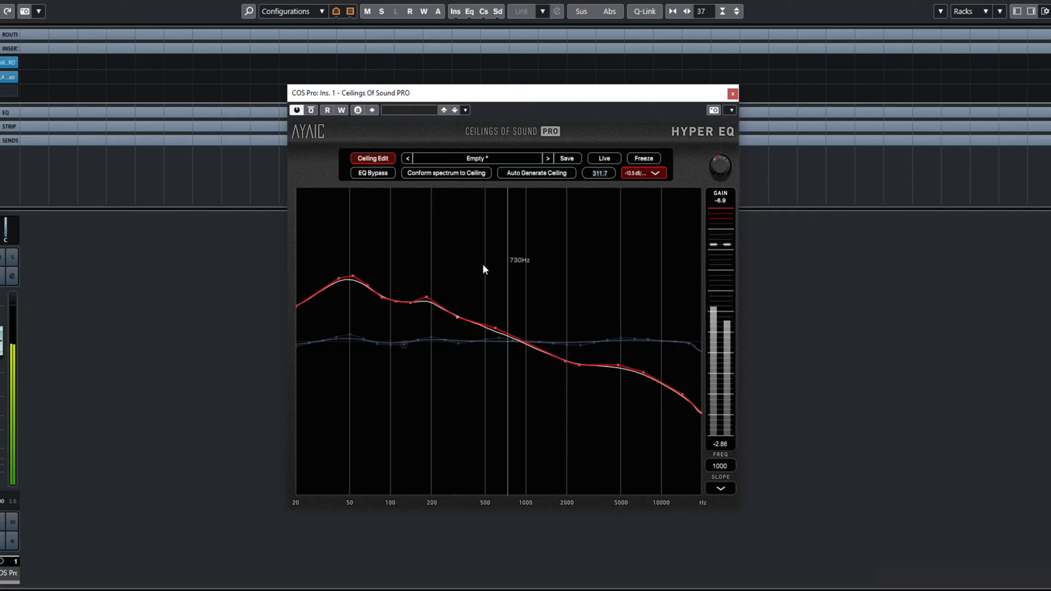
# Raise the 50 Hz and 200 Hz EQ bands slightly.
pyautogui.click(373, 159)
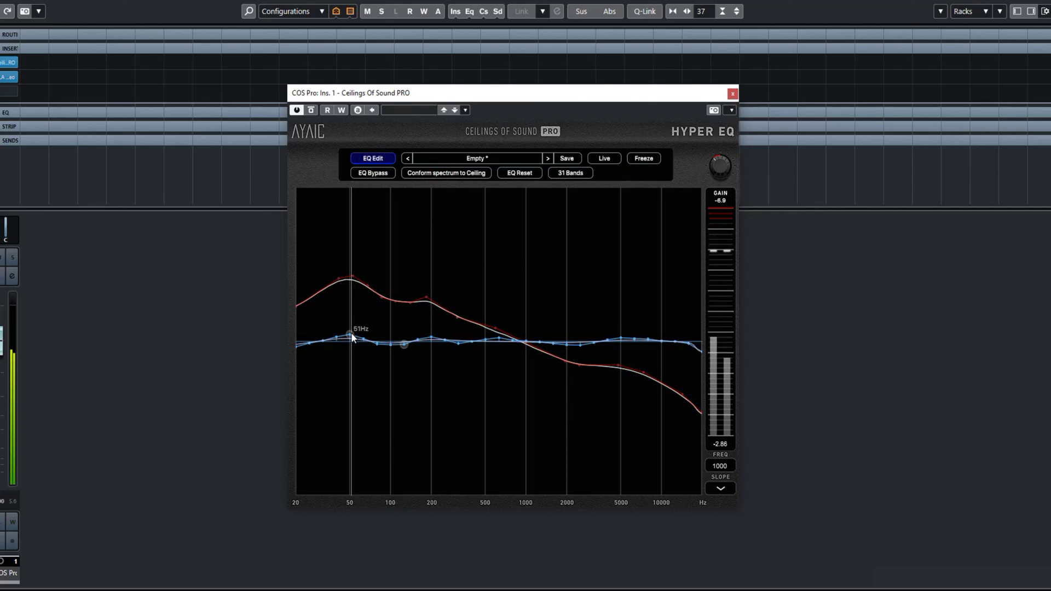
pyautogui.moveTo(350, 333); pyautogui.dragTo(350, 328)
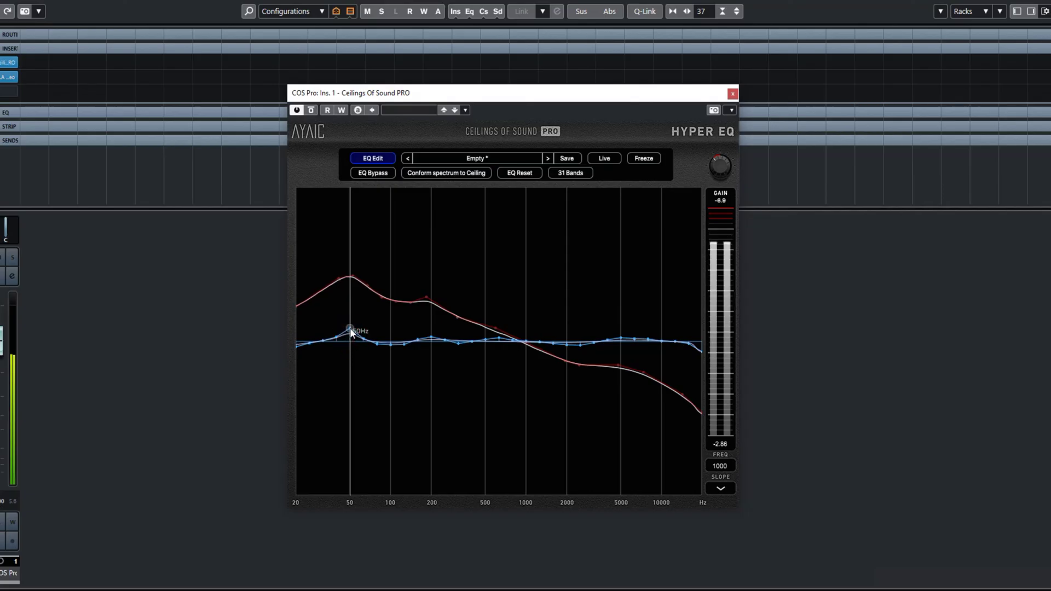
pyautogui.moveTo(430, 340); pyautogui.dragTo(431, 332)
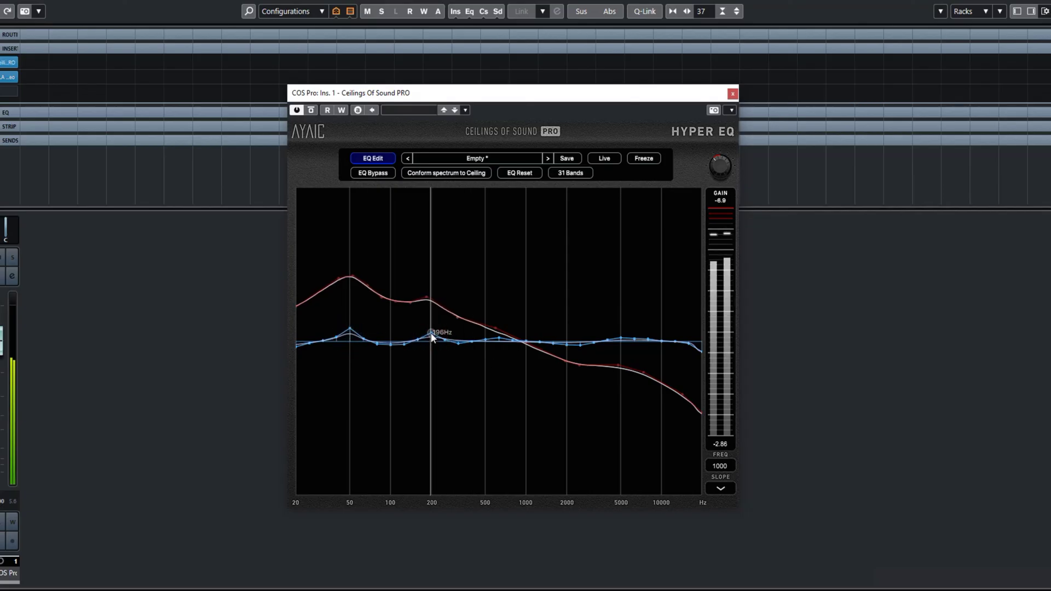
pyautogui.click(385, 160)
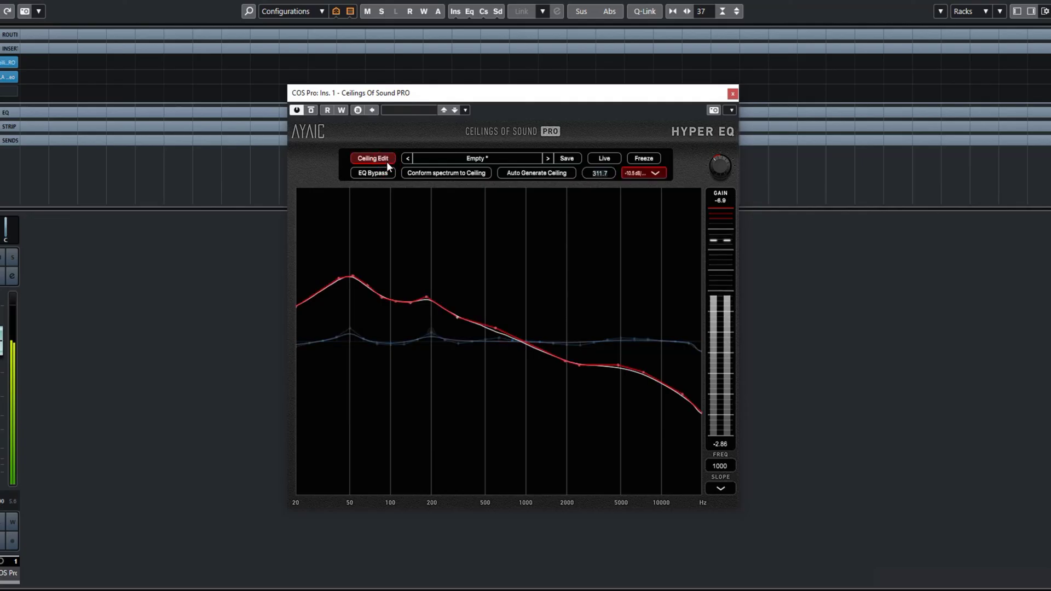
pyautogui.click(385, 160)
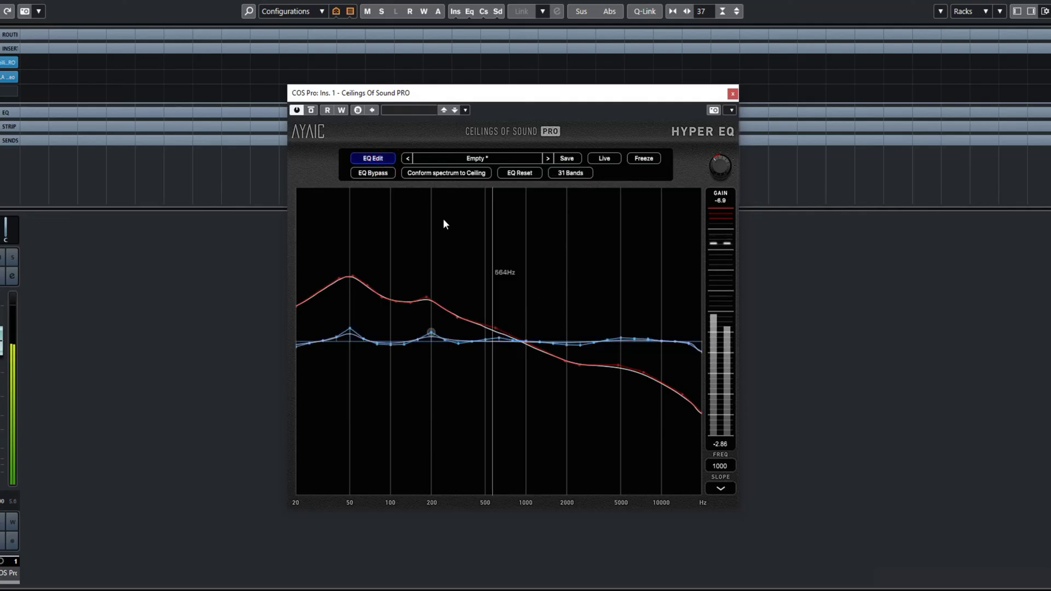
pyautogui.click(383, 159)
pyautogui.click(382, 161)
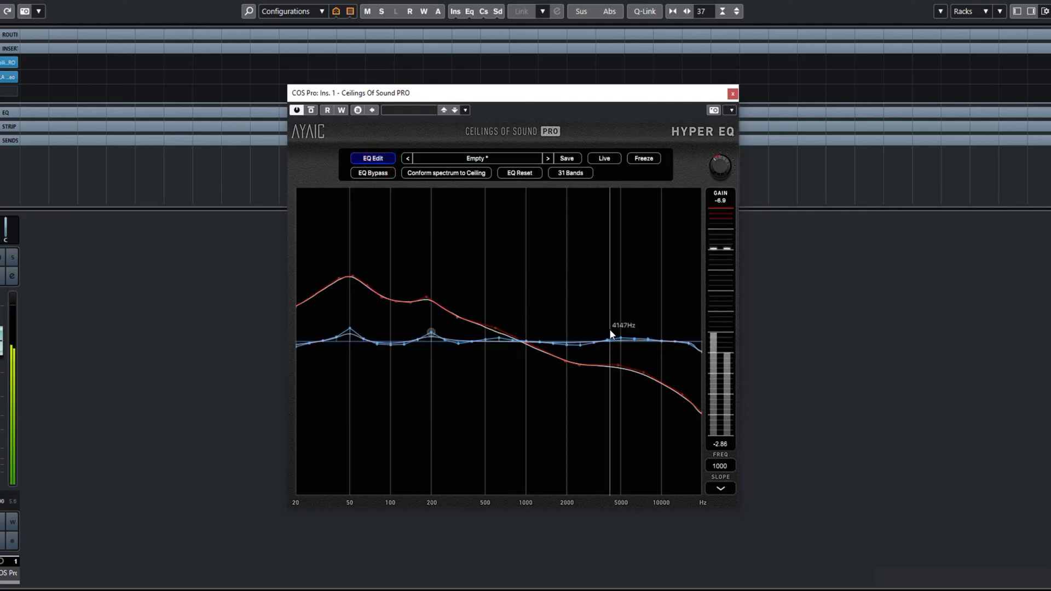
# Select the 5–10 kHz EQ bands, pull the 320 Hz band down, and return to Ceiling Edit.
pyautogui.moveTo(615, 323)
pyautogui.mouseDown()
pyautogui.moveTo(660, 350)
pyautogui.moveTo(633, 334)
pyautogui.mouseUp()
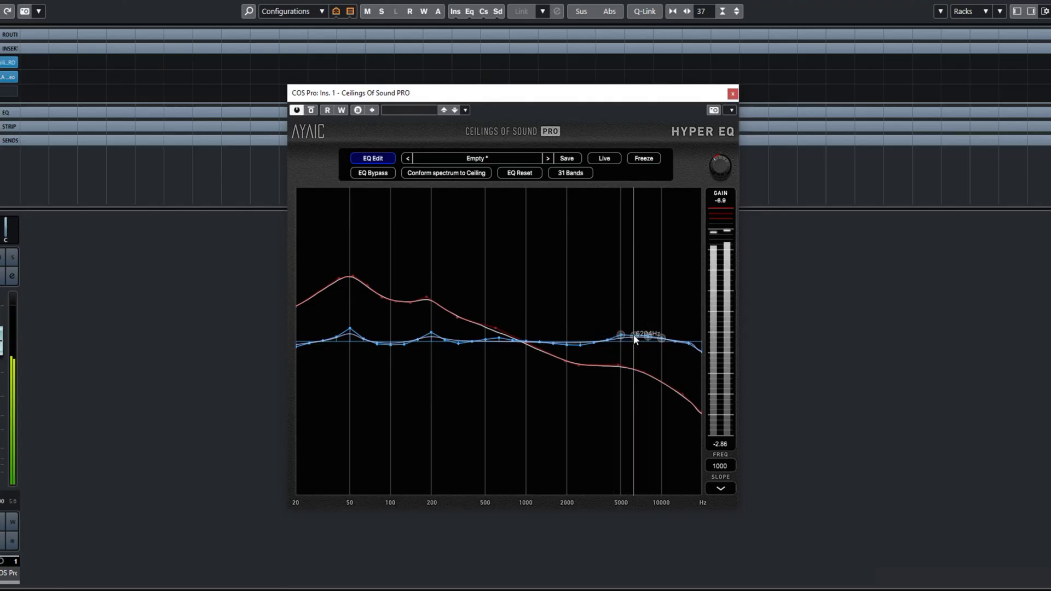
pyautogui.click(365, 157)
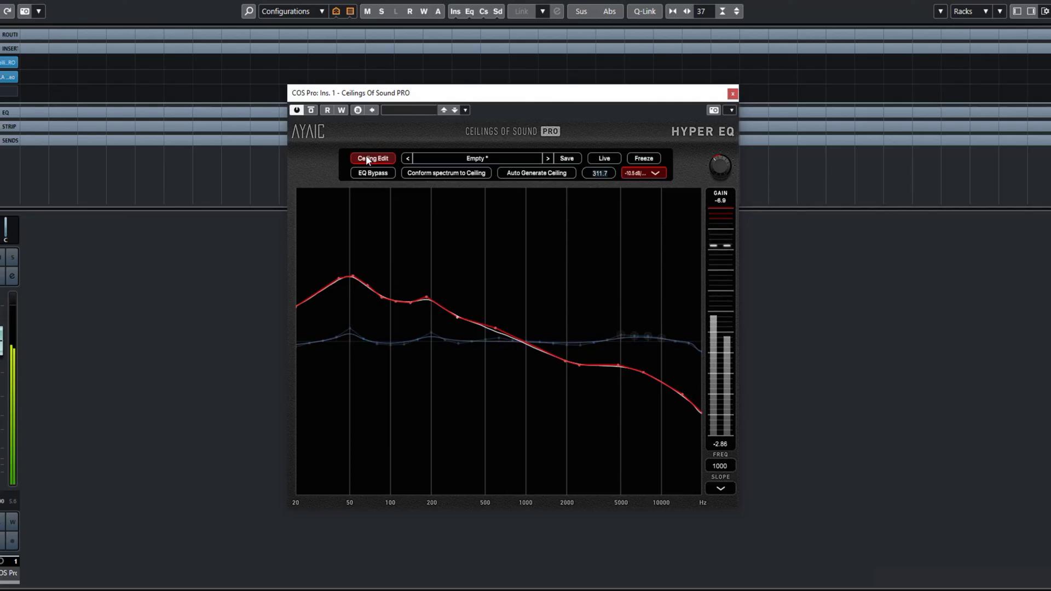
pyautogui.click(366, 156)
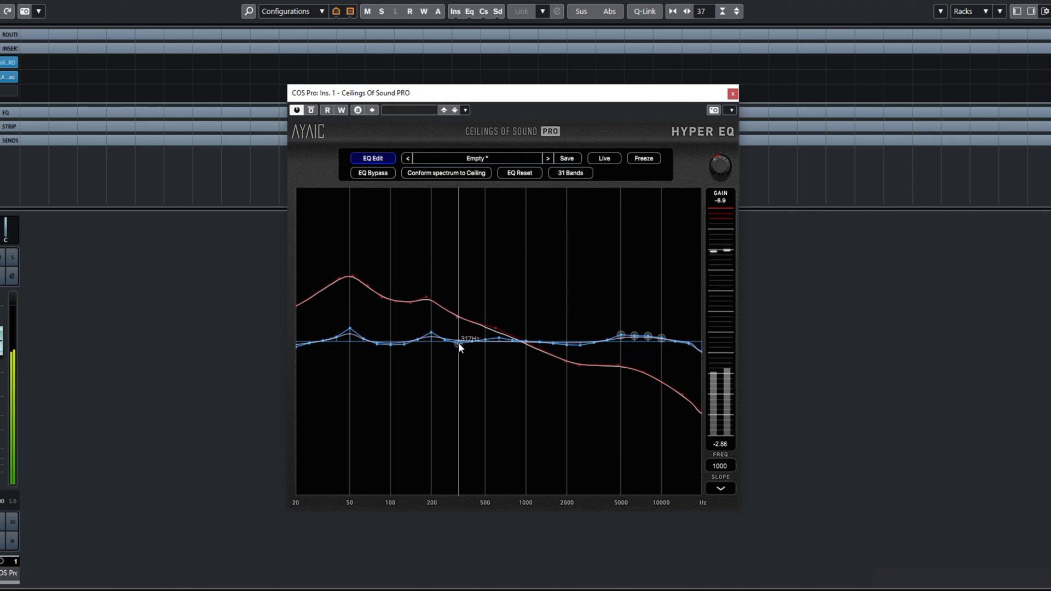
pyautogui.moveTo(458, 344); pyautogui.dragTo(459, 347)
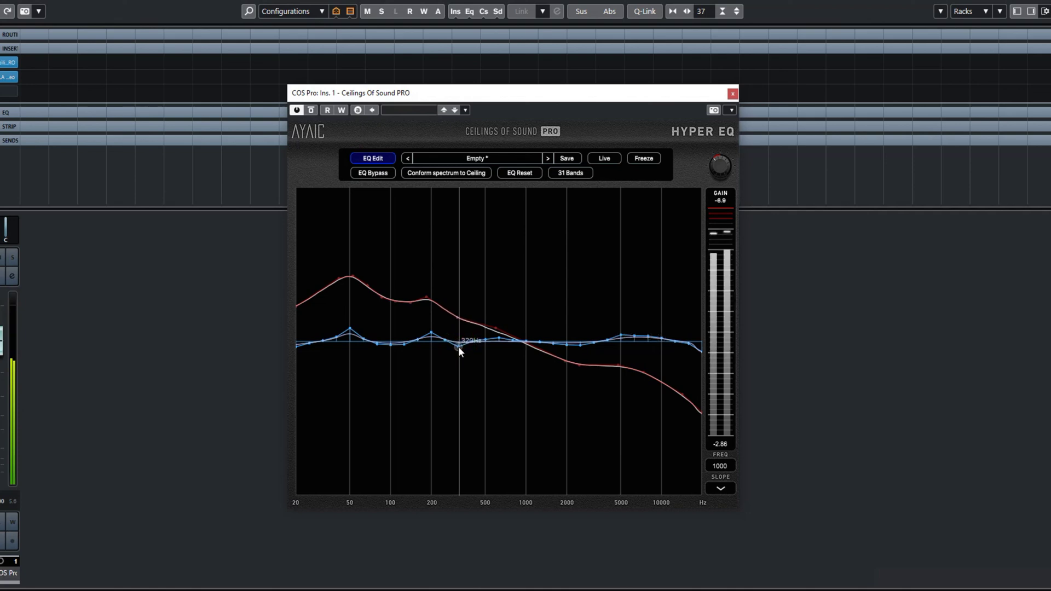
pyautogui.click(369, 157)
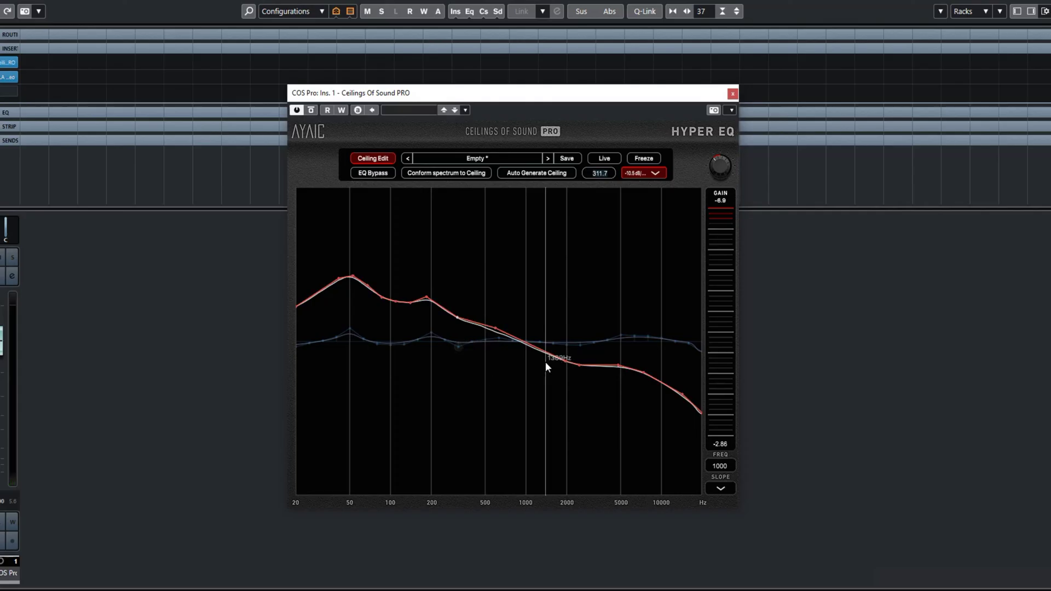
# Add a dB/Oct slope tilt line pivoting around 1427 Hz.
pyautogui.click(722, 489)
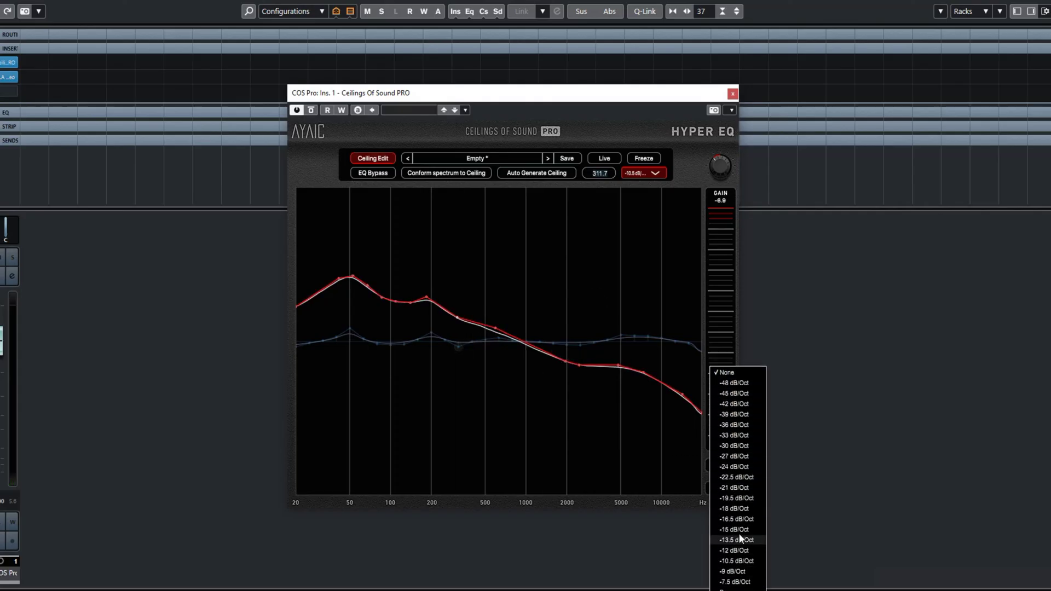
pyautogui.click(737, 590)
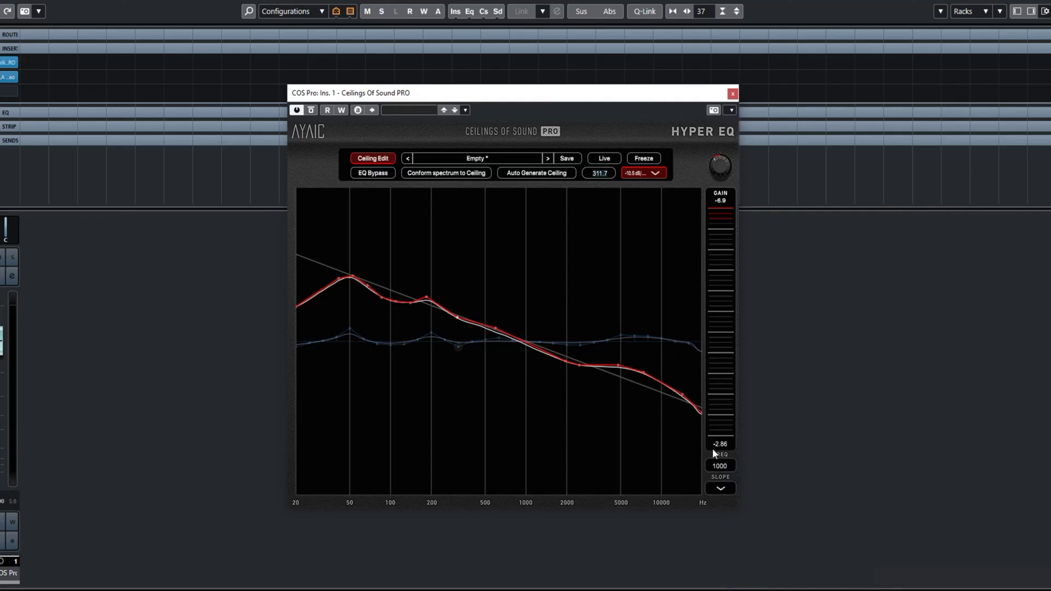
pyautogui.moveTo(717, 466); pyautogui.dragTo(716, 444)
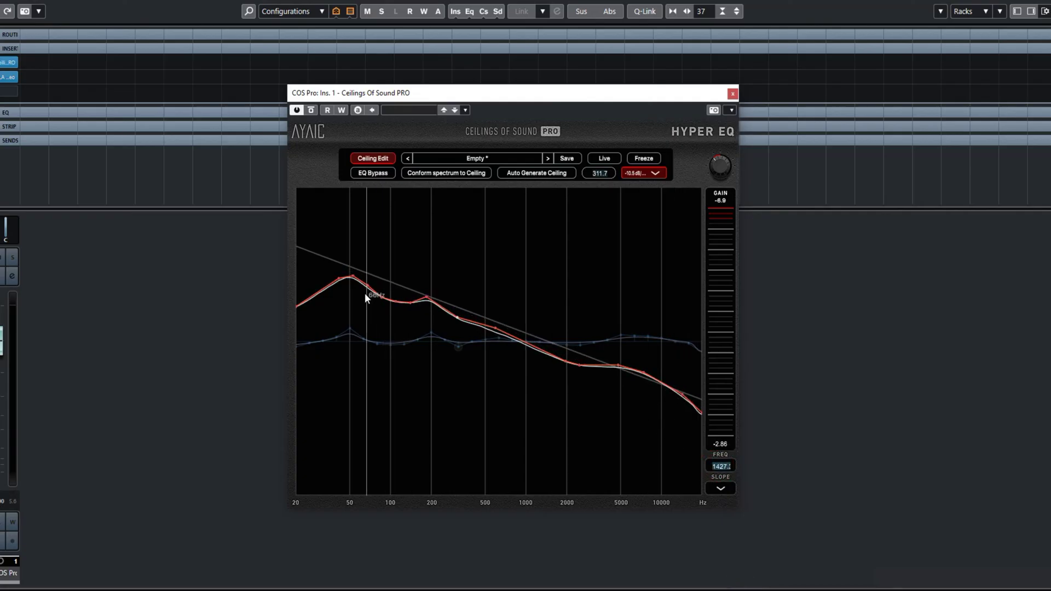
# Shift the 4.8 kHz ceiling point to about 4131 Hz and select the 7.4 kHz point.
pyautogui.click(618, 365)
pyautogui.moveTo(592, 174); pyautogui.dragTo(592, 182)
pyautogui.click(644, 374)
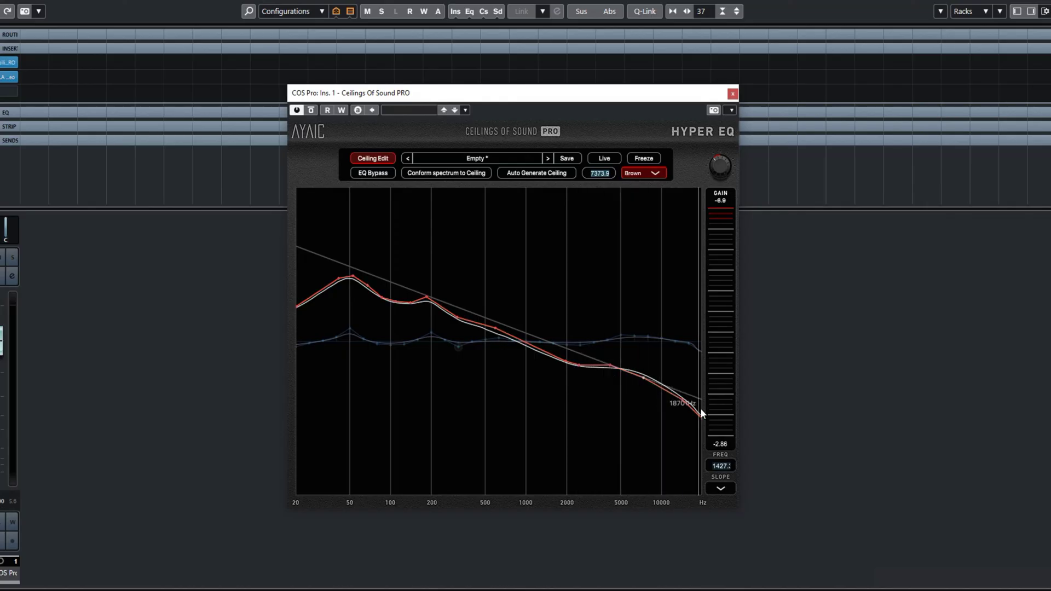
pyautogui.rightClick(531, 248)
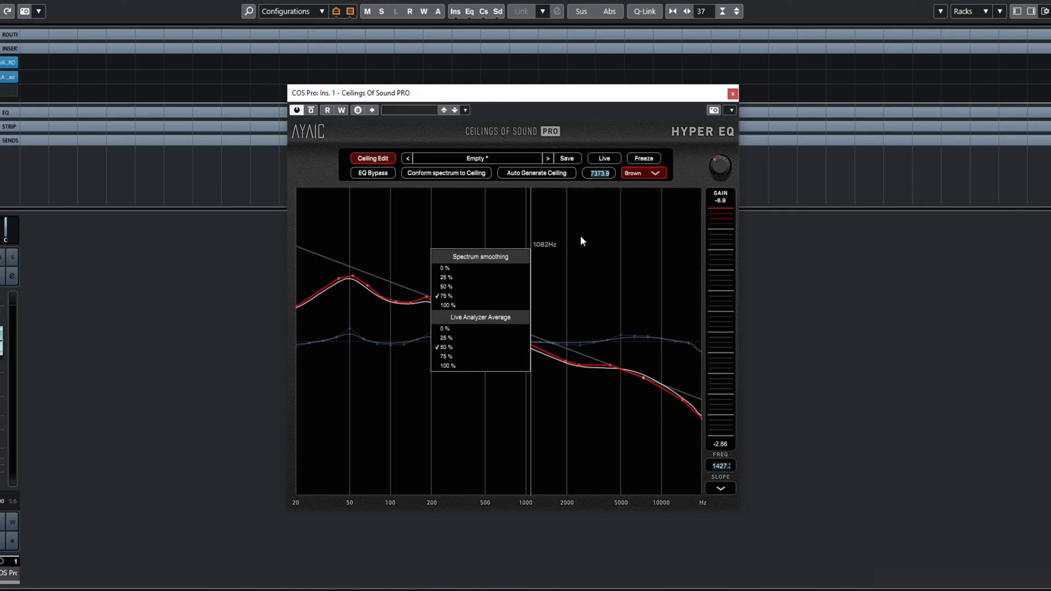